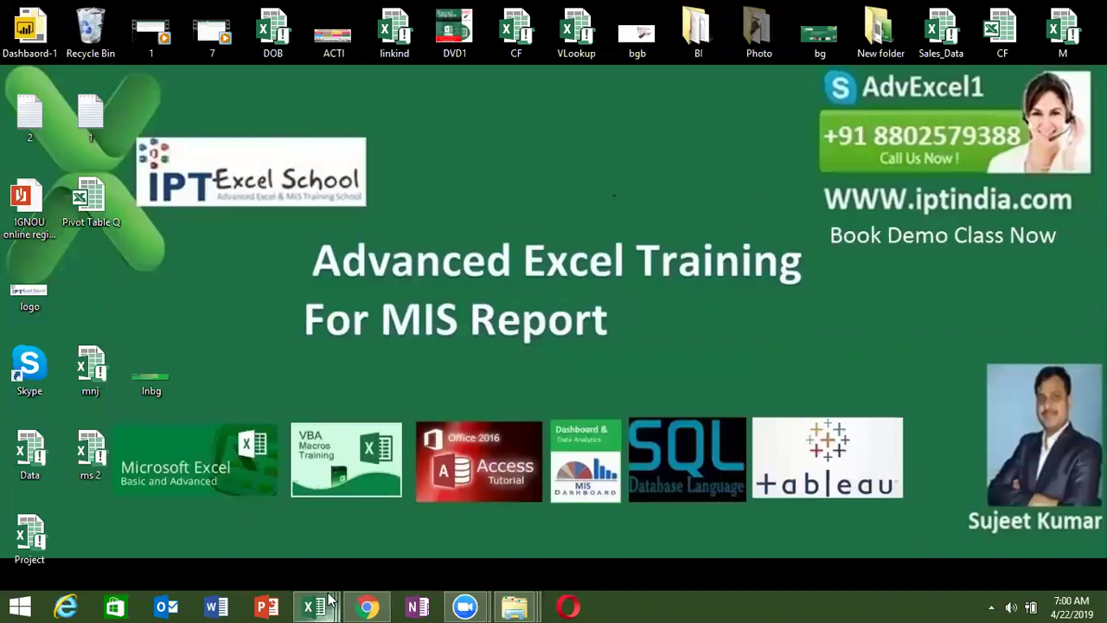
# - Bring the L2(1) Excel workbook window to the front from the taskbar preview
pyautogui.moveTo(329, 596)
pyautogui.click(438, 545)
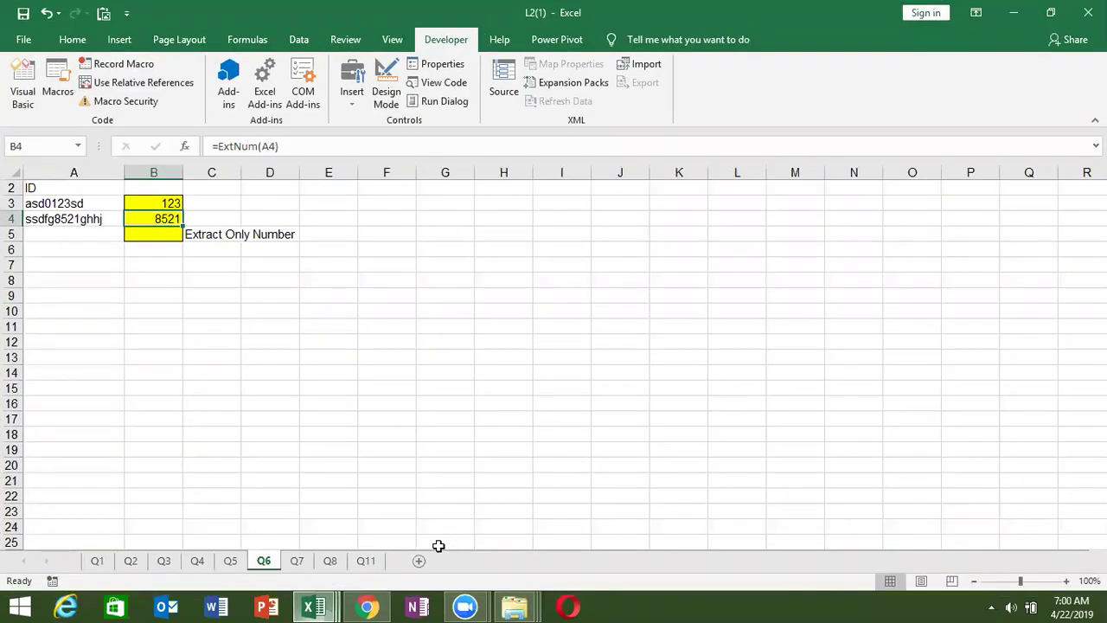
# - Switch to sheet Q7 and inspect the data running down column B
pyautogui.click(307, 569)
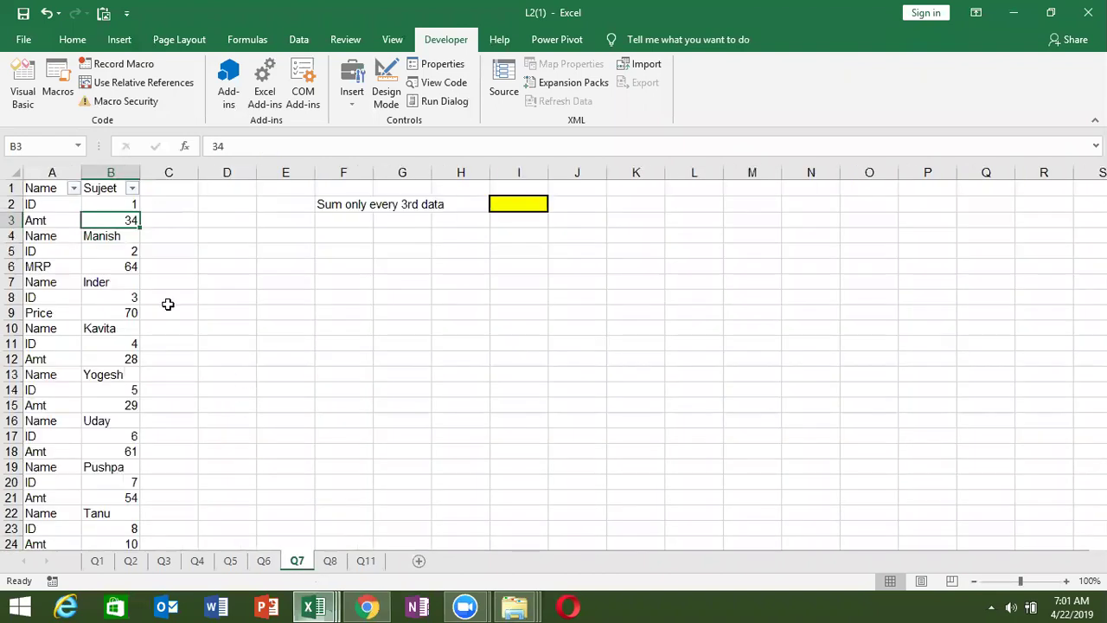
pyautogui.click(112, 235)
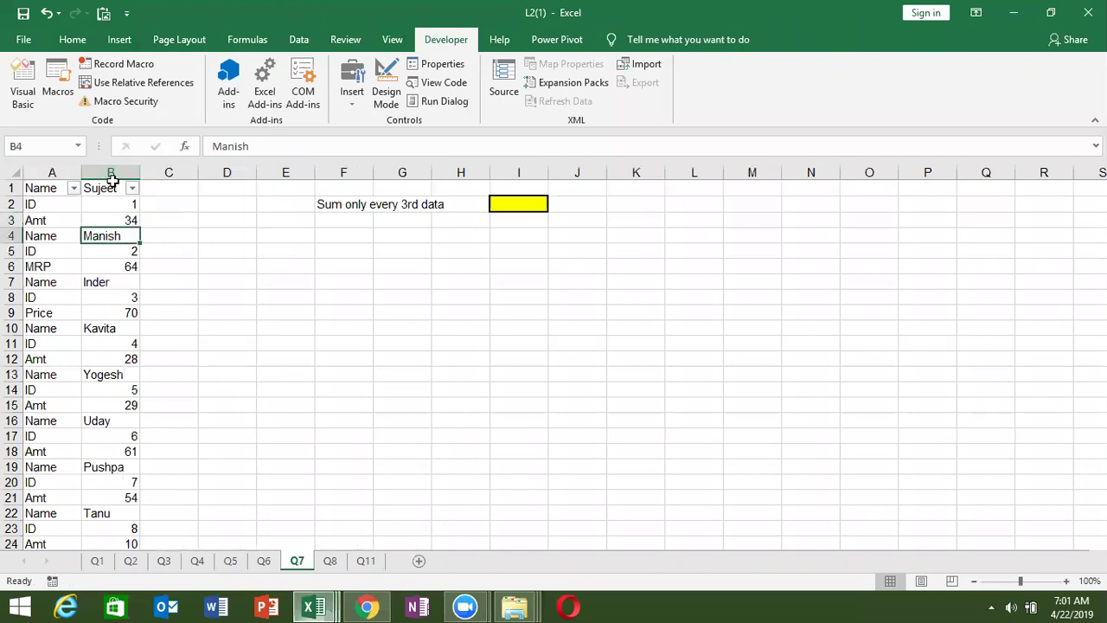
pyautogui.moveTo(112, 204); pyautogui.dragTo(113, 254)
pyautogui.press('Up')
pyautogui.press('Down')
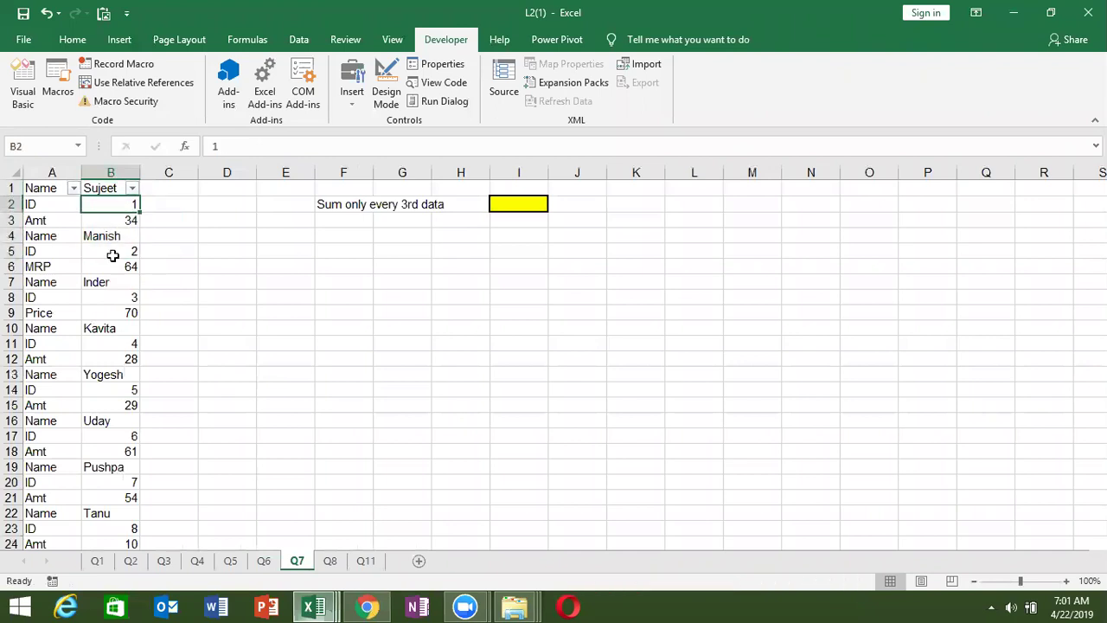
pyautogui.hotkey('ctrl', 'shift', 'Down')
pyautogui.press('Up')
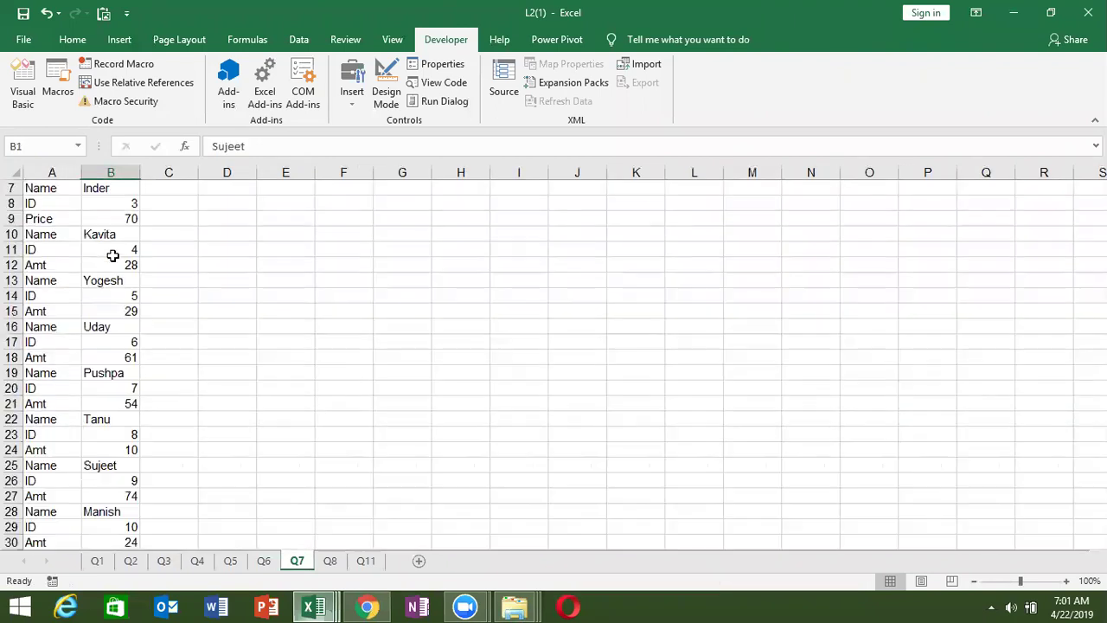
pyautogui.press('Down')
pyautogui.press('Down')
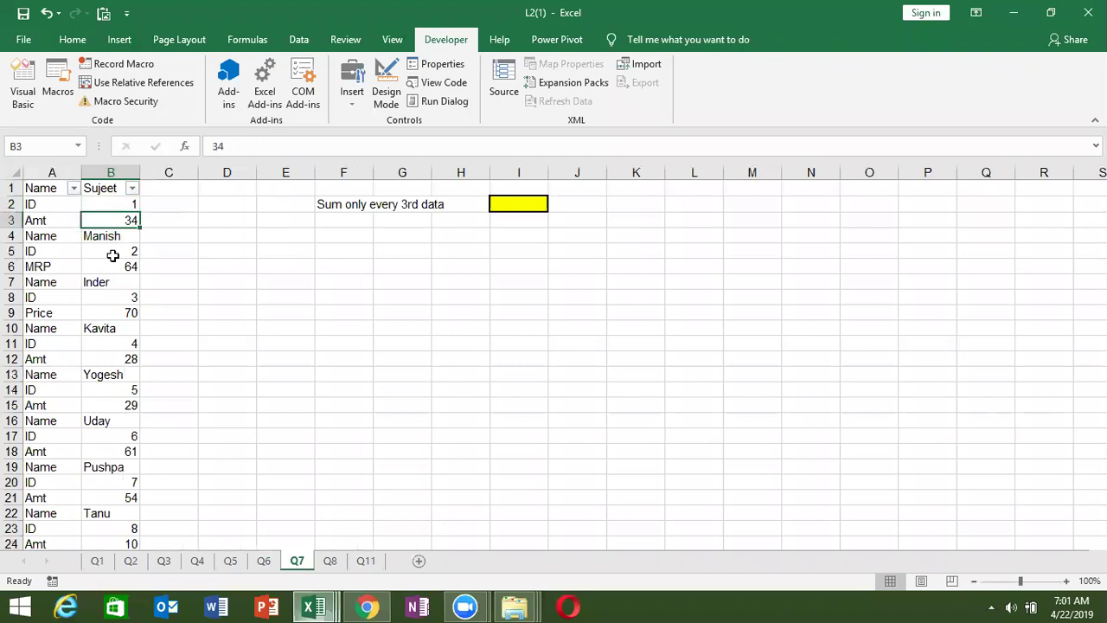
# - Move to result cell I2 and bring up the workbook's VBA editor
pyautogui.press('Right')
pyautogui.press('Right')
pyautogui.press('Right')
pyautogui.press('Right')
pyautogui.press('Right')
pyautogui.press('Right')
pyautogui.press('Right')
pyautogui.press('Up')
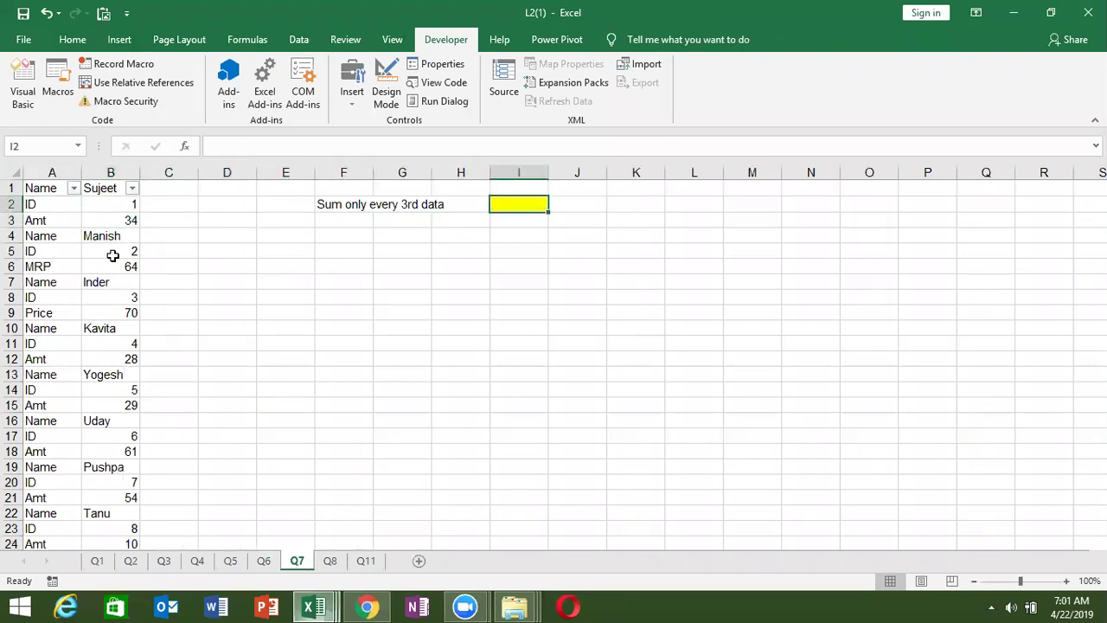
pyautogui.hotkey('alt', 'Tab')
pyautogui.hotkey('alt', 'Tab')
pyautogui.press('Escape')
# - Below Module3's existing functions, declare Function SumRD(n As Range, p As Integer)
pyautogui.hotkey('alt', 'F11')
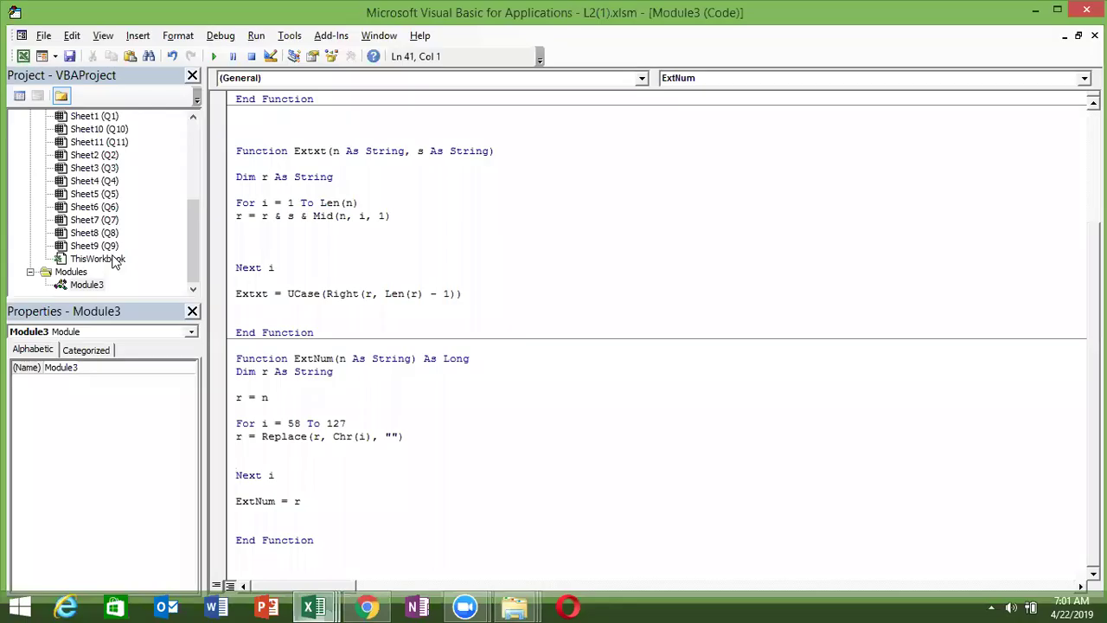
pyautogui.click(348, 543)
pyautogui.press('Return')
pyautogui.press('Return')
pyautogui.press('Return')
pyautogui.press('Return')
pyautogui.press('Return')
pyautogui.press('Return')
pyautogui.press('Return')
pyautogui.click(236, 370)
pyautogui.write('function ')
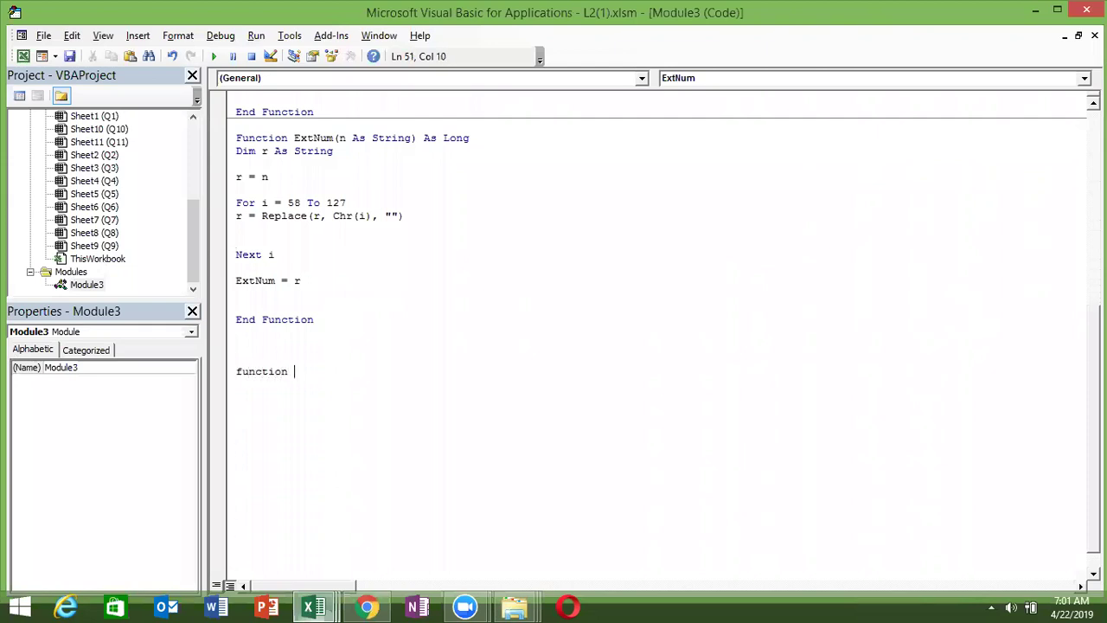
pyautogui.write('SumN')
pyautogui.press('BackSpace')
pyautogui.write('RD')
pyautogui.write('(n as ra')
pyautogui.press('Tab')
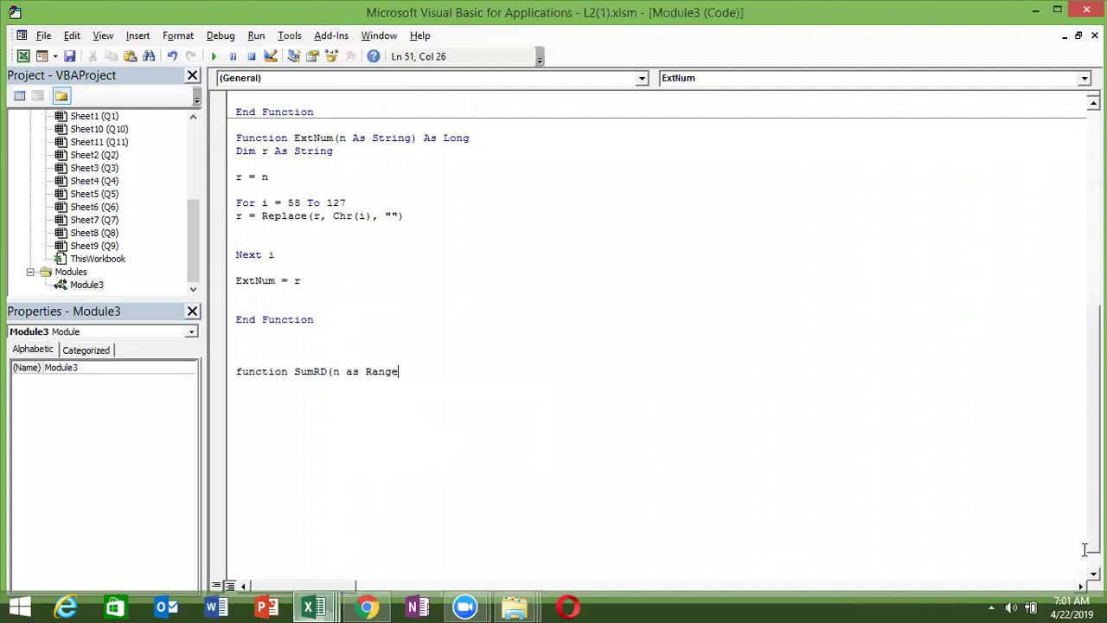
pyautogui.write(',p as ')
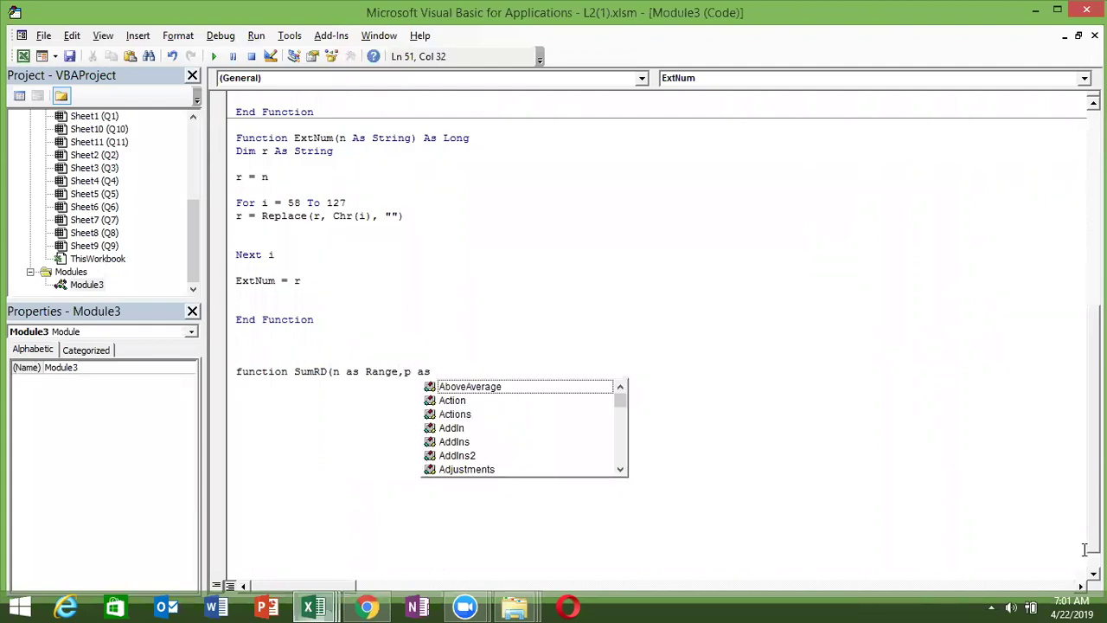
pyautogui.write('In')
pyautogui.press('Tab')
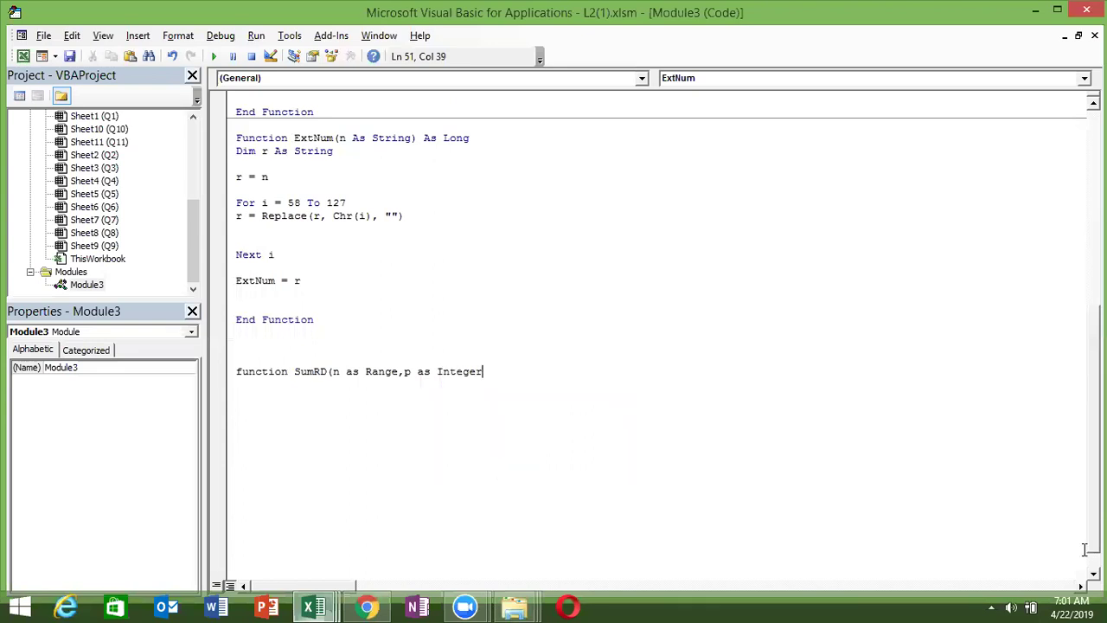
pyautogui.write(')')
pyautogui.press('Return')
pyautogui.press('Return')
pyautogui.press('Return')
pyautogui.press('Return')
pyautogui.press('Return')
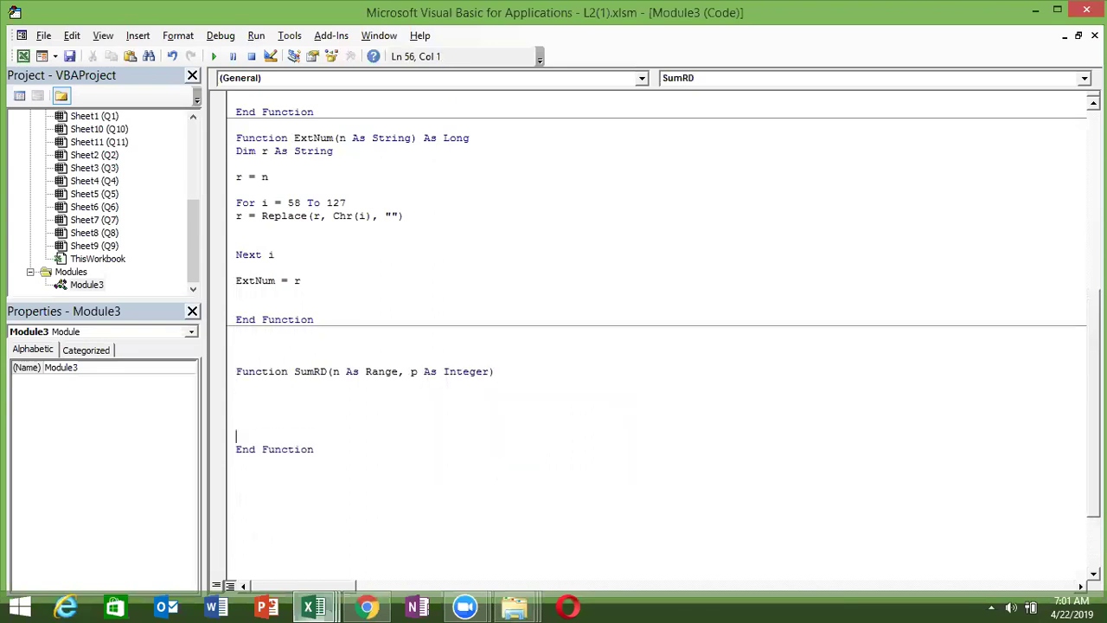
# - Declare r As Range and s As Long at the top of SumRD
pyautogui.click(236, 410)
pyautogui.click(236, 397)
pyautogui.write('dim r as ra')
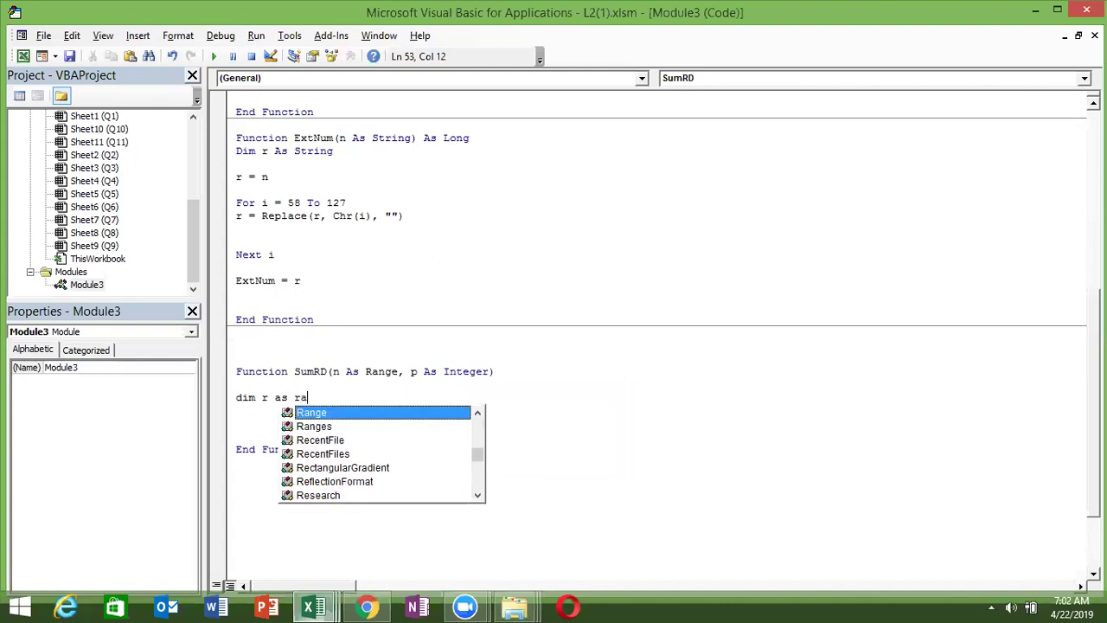
pyautogui.press('Return')
pyautogui.write('dim s')
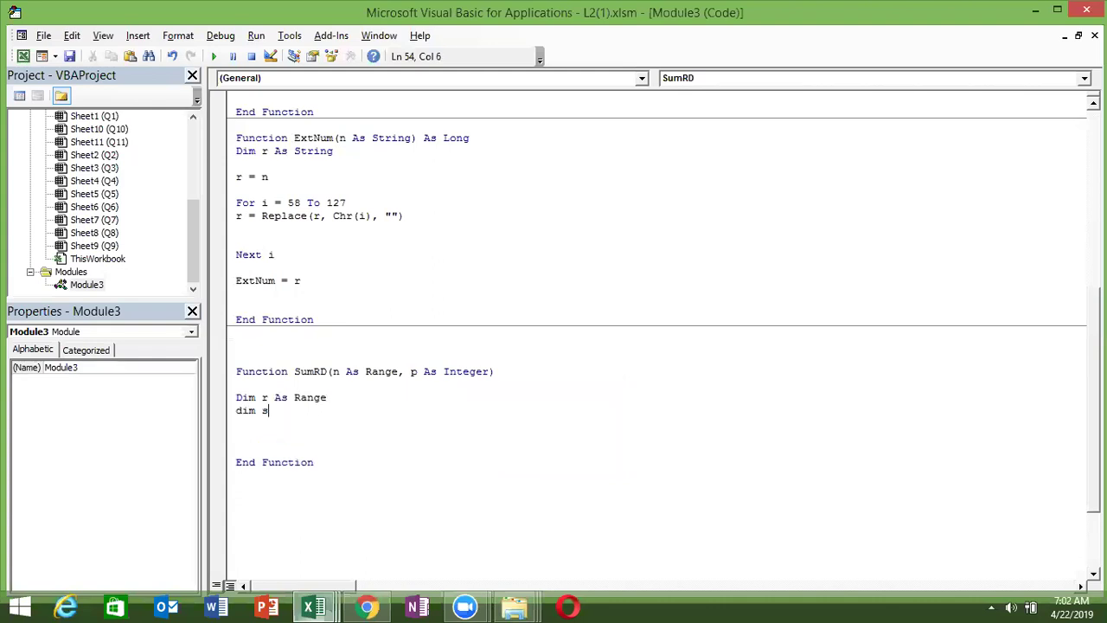
pyautogui.write(' as ')
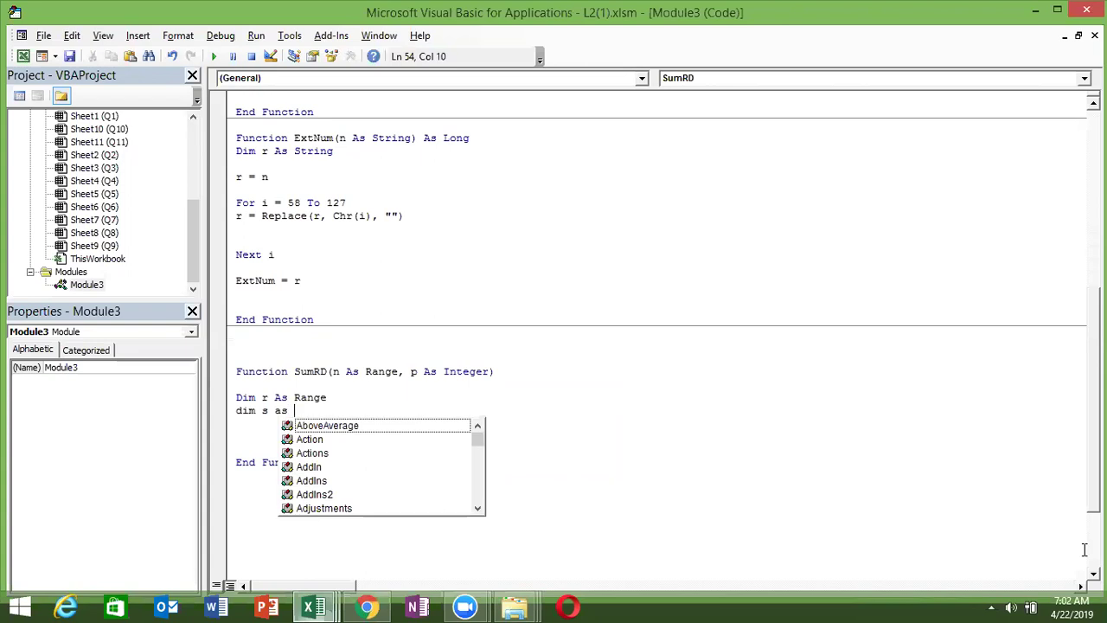
pyautogui.write('long')
pyautogui.press('Return')
# - Add a For Each r In n … Next n loop below the declarations
pyautogui.press('Return')
pyautogui.press('Return')
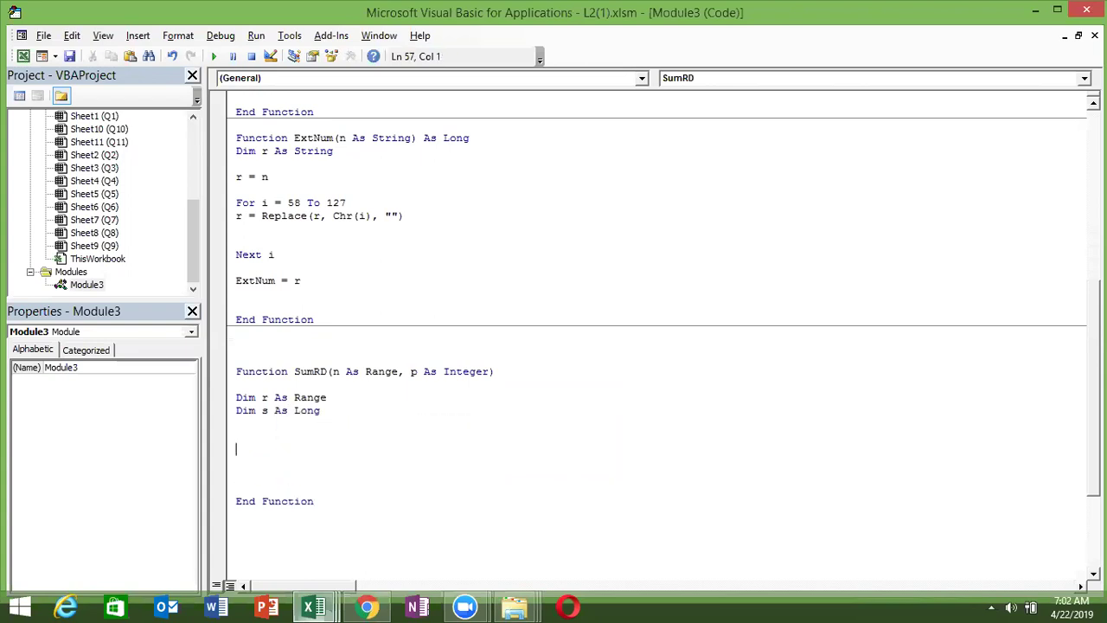
pyautogui.click(237, 435)
pyautogui.write('for eaxt')
pyautogui.press('BackSpace')
pyautogui.press('BackSpace')
pyautogui.write('ch ')
pyautogui.write('r in')
pyautogui.write('n')
pyautogui.press('Return')
pyautogui.press('Return')
pyautogui.press('Return')
pyautogui.write('next n')
pyautogui.press('Return')
pyautogui.press('Up')
pyautogui.press('Up')
pyautogui.press('Up')
pyautogui.press('Up')
pyautogui.press('Return')
pyautogui.press('Up')
pyautogui.press('Up')
pyautogui.press('Up')
pyautogui.press('Right')
pyautogui.press('Right')
pyautogui.press('Right')
pyautogui.press('Right')
# - Declare c and m alongside s, and add the counter line c = c + 1 in the loop
pyautogui.write(', c')
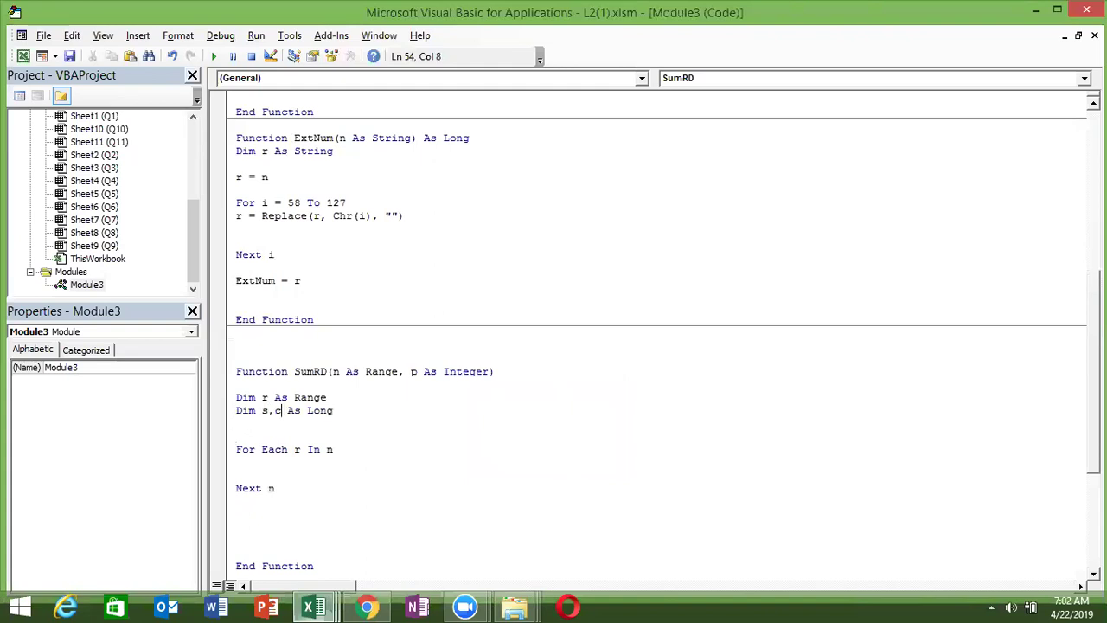
pyautogui.click(291, 470)
pyautogui.write('c = ')
pyautogui.write('c + 1')
pyautogui.press('Return')
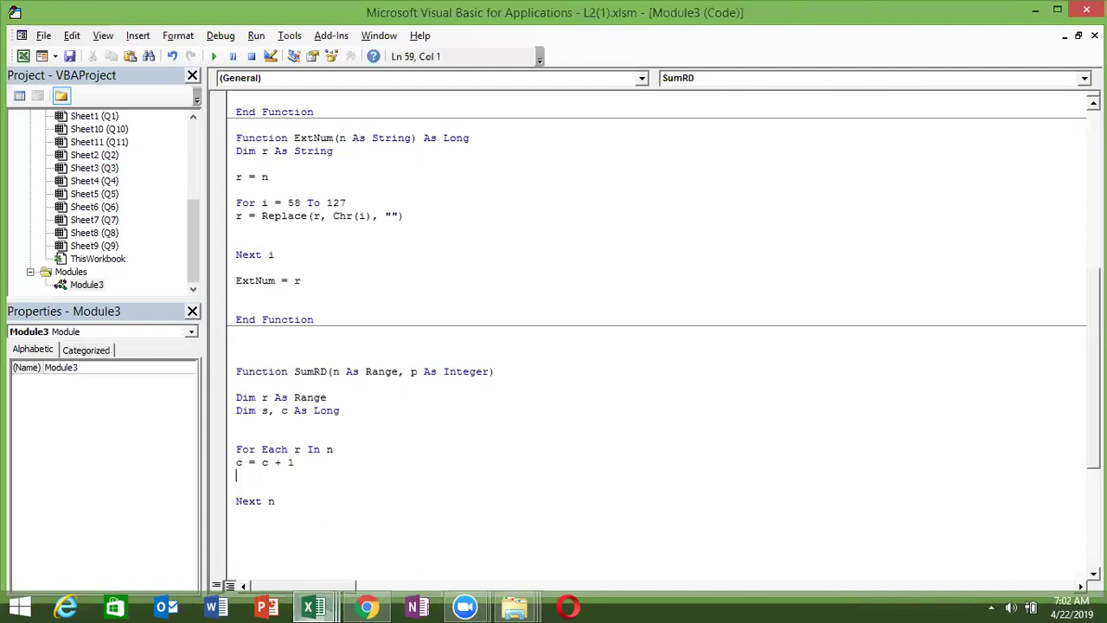
pyautogui.click(286, 411)
pyautogui.write(', m')
# - Add the line m = c Mod p under the counter line
pyautogui.click(268, 482)
pyautogui.write('m=')
pyautogui.write('c mod p')
pyautogui.press('Return')
pyautogui.press('Return')
pyautogui.click(236, 487)
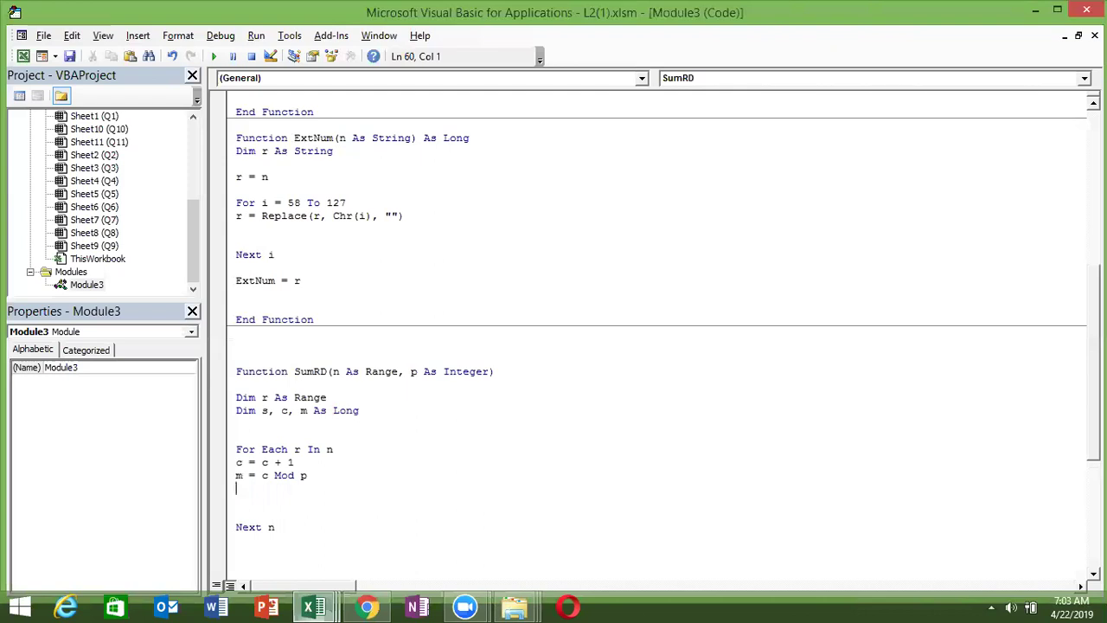
pyautogui.press('Return')
# - Add If m = 0 Then s = s + r.Value End If inside the loop
pyautogui.write('if ')
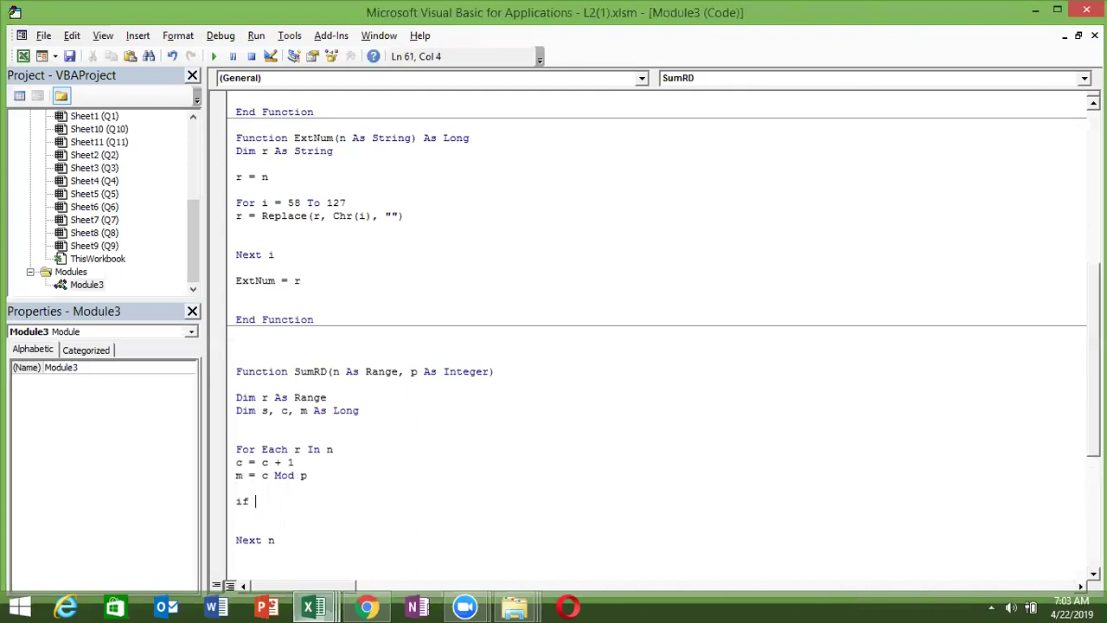
pyautogui.write('m=0 then')
pyautogui.press('Return')
pyautogui.press('Return')
pyautogui.write('1')
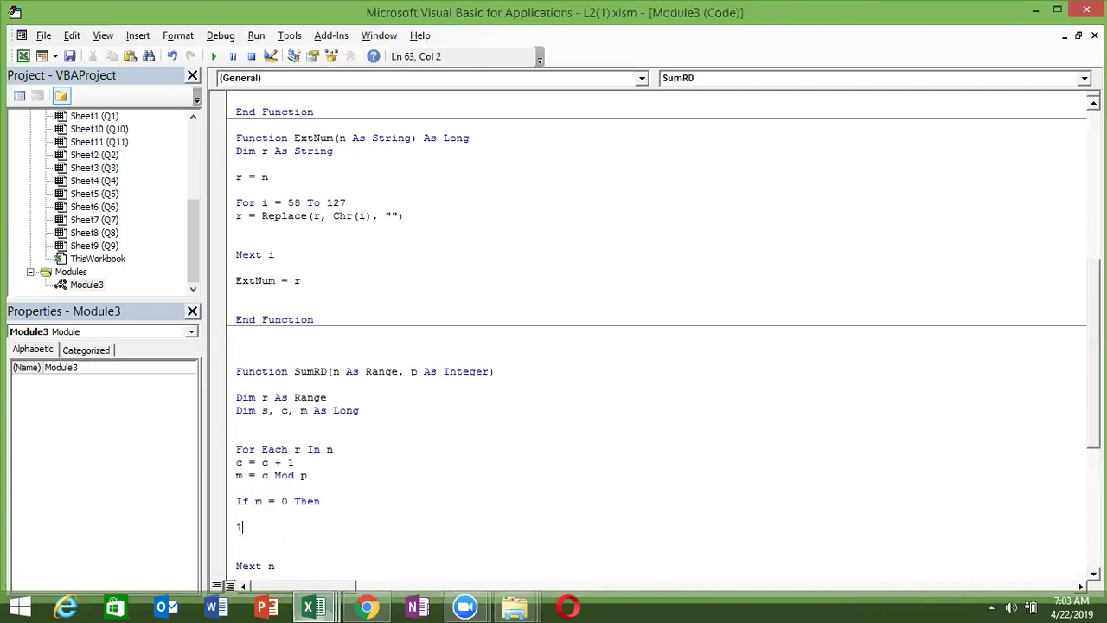
pyautogui.press('BackSpace')
pyautogui.write('s=')
pyautogui.write('r')
pyautogui.write('.v')
pyautogui.press('Down')
pyautogui.press('Tab')
pyautogui.press('Left')
pyautogui.press('Left')
pyautogui.press('Left')
pyautogui.press('Left')
pyautogui.press('Left')
pyautogui.press('Left')
pyautogui.write('s+')
pyautogui.click(236, 553)
pyautogui.click(236, 539)
pyautogui.write('end if')
pyautogui.press('Return')
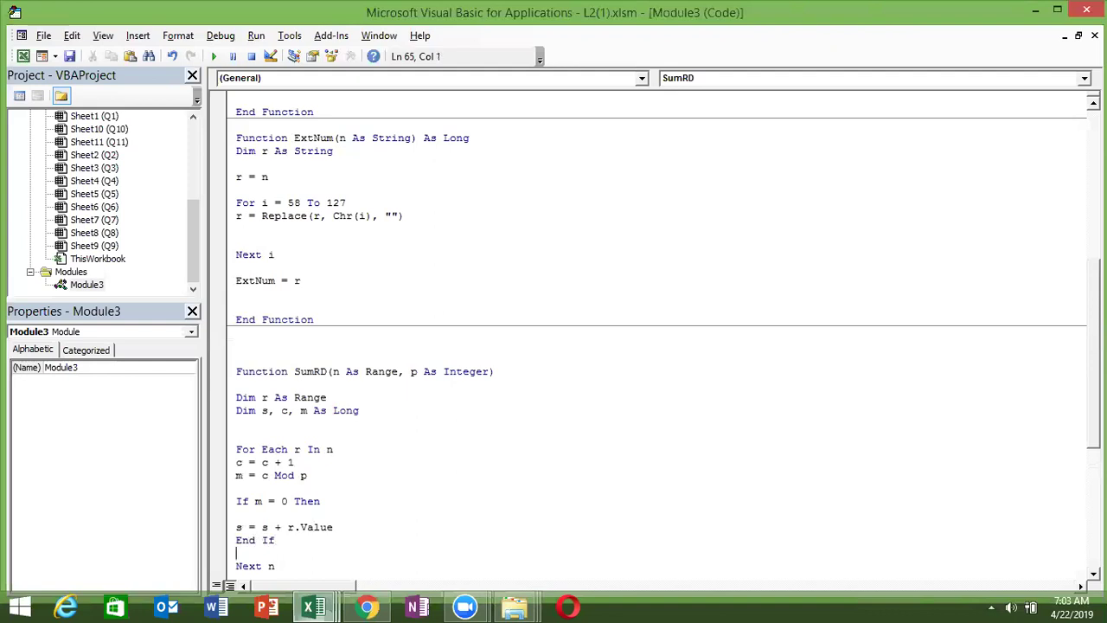
pyautogui.click(236, 526)
pyautogui.press('BackSpace')
# - Return the total with SumRD = s after Next n
pyautogui.press('Down')
pyautogui.press('Down')
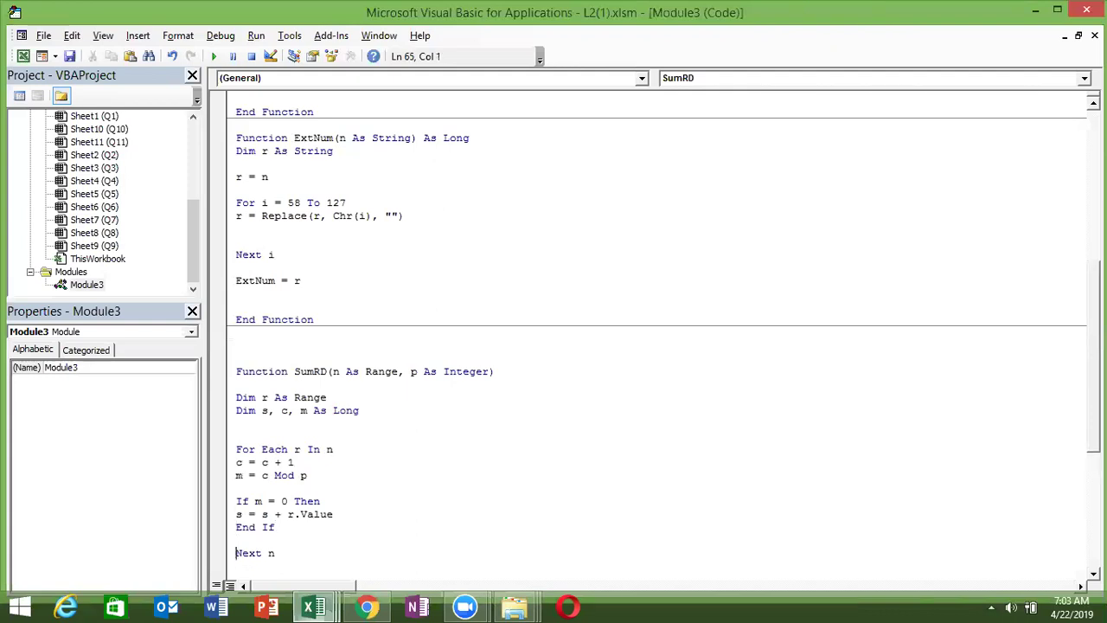
pyautogui.press('Down')
pyautogui.press('Down')
pyautogui.press('Down')
pyautogui.press('Down')
pyautogui.click(236, 540)
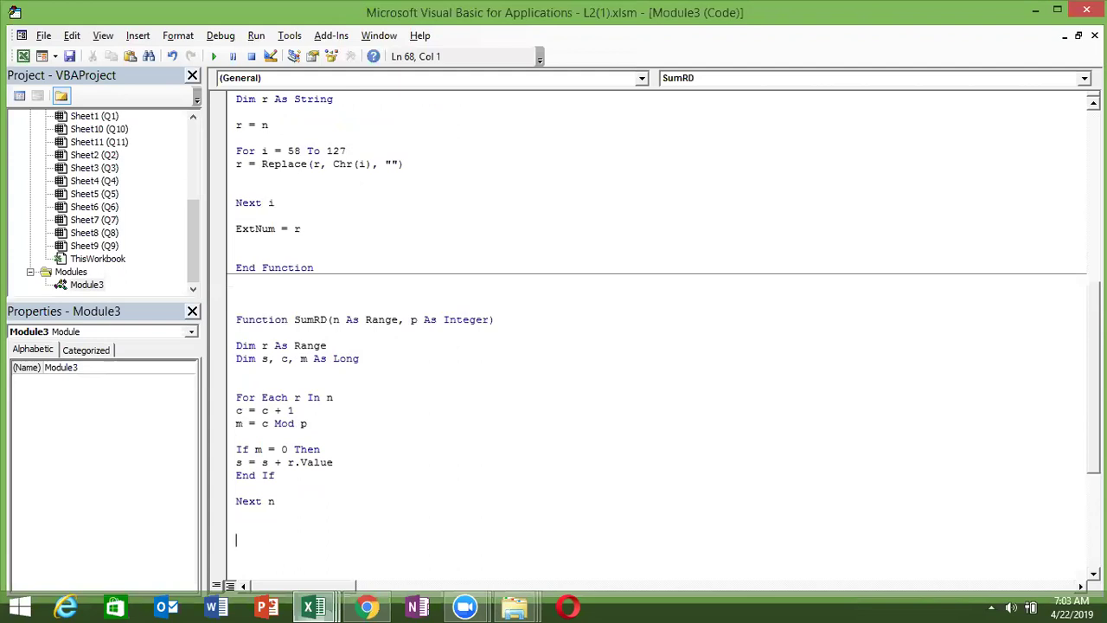
pyautogui.write('SumRd=')
pyautogui.write('s')
pyautogui.click(304, 523)
# - Enter =SumRD(B2:B112,3) in I2, triggering an 'Invalid Next control variable reference' error
pyautogui.hotkey('alt', 'Tab')
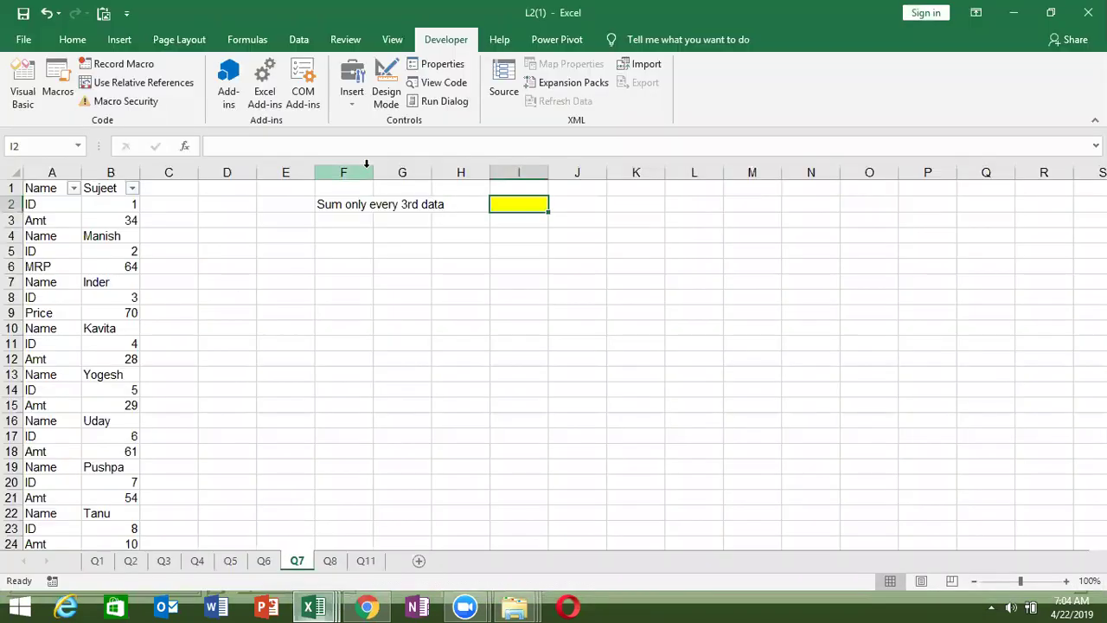
pyautogui.write('=sum')
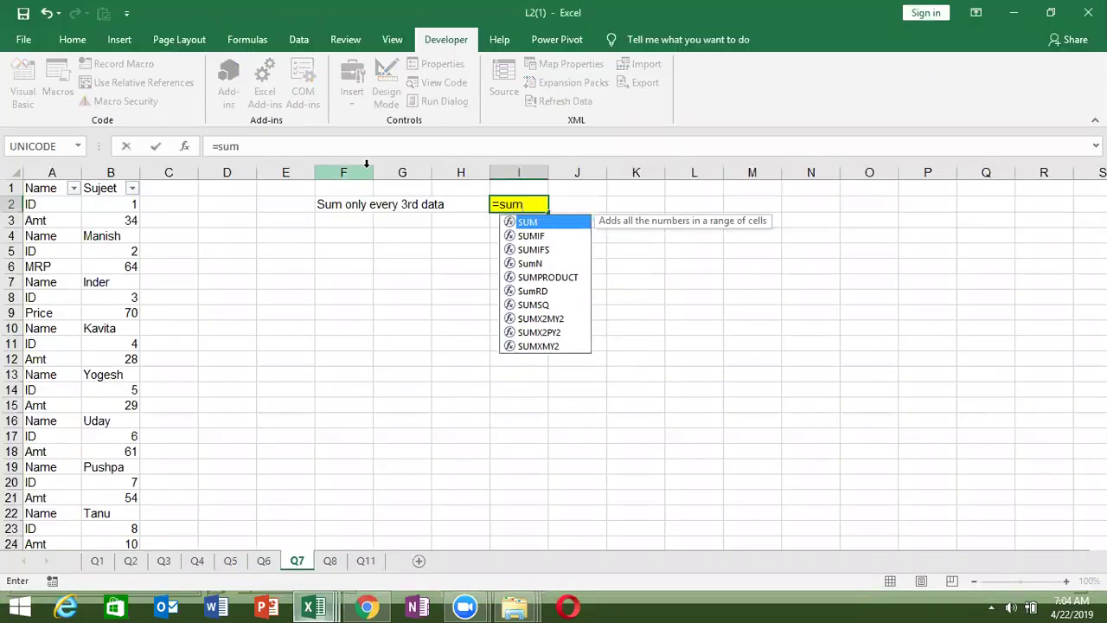
pyautogui.write('r')
pyautogui.press('Tab')
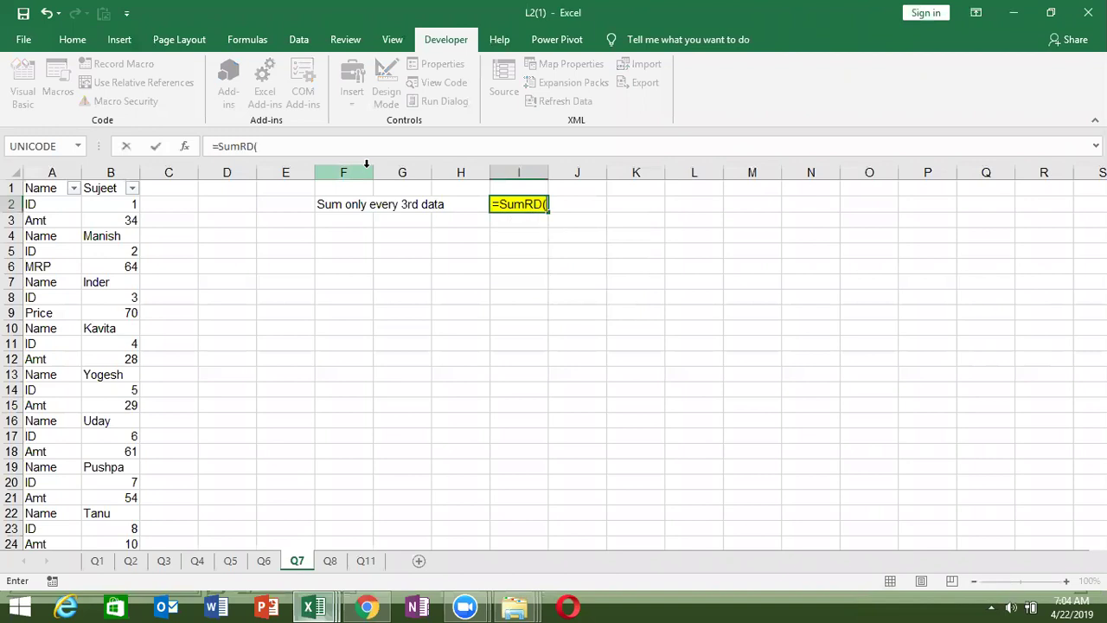
pyautogui.click(119, 202)
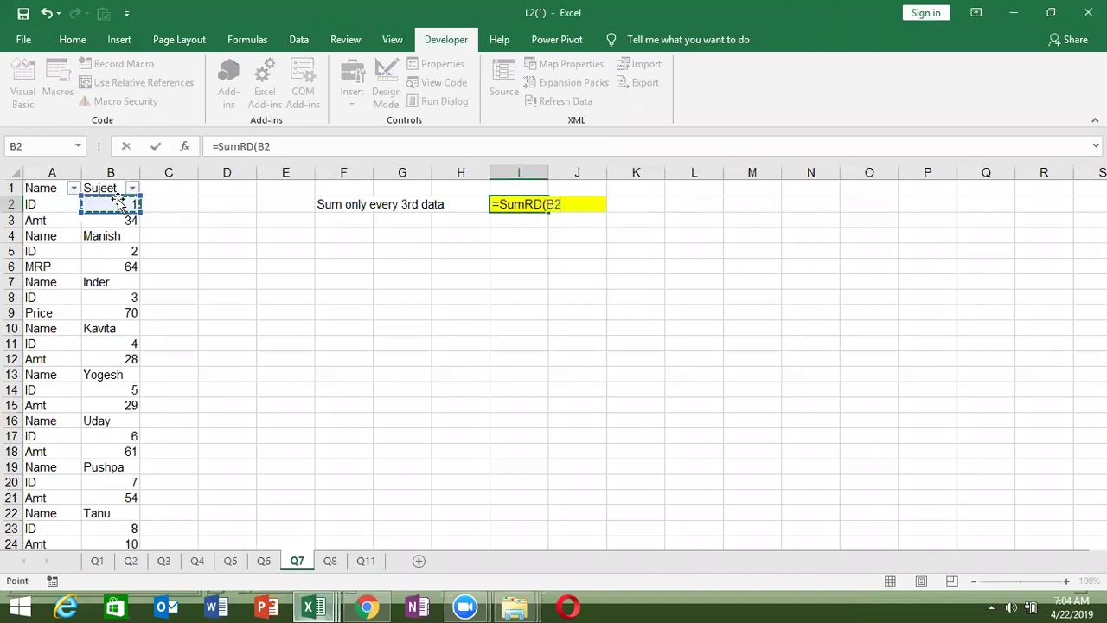
pyautogui.hotkey('ctrl', 'shift', 'Down')
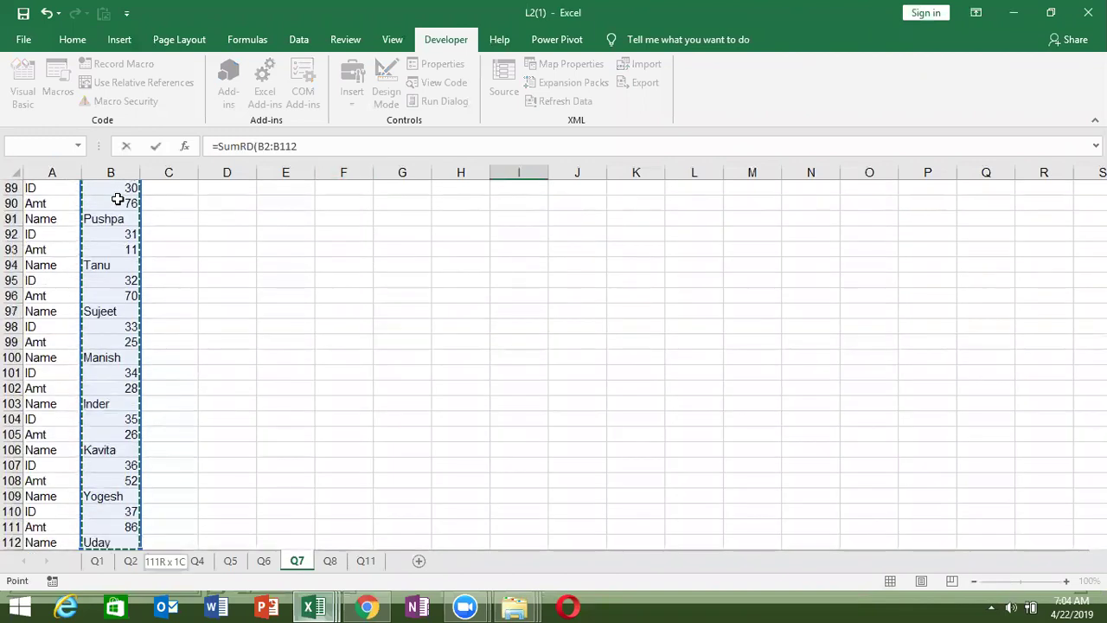
pyautogui.write(',3')
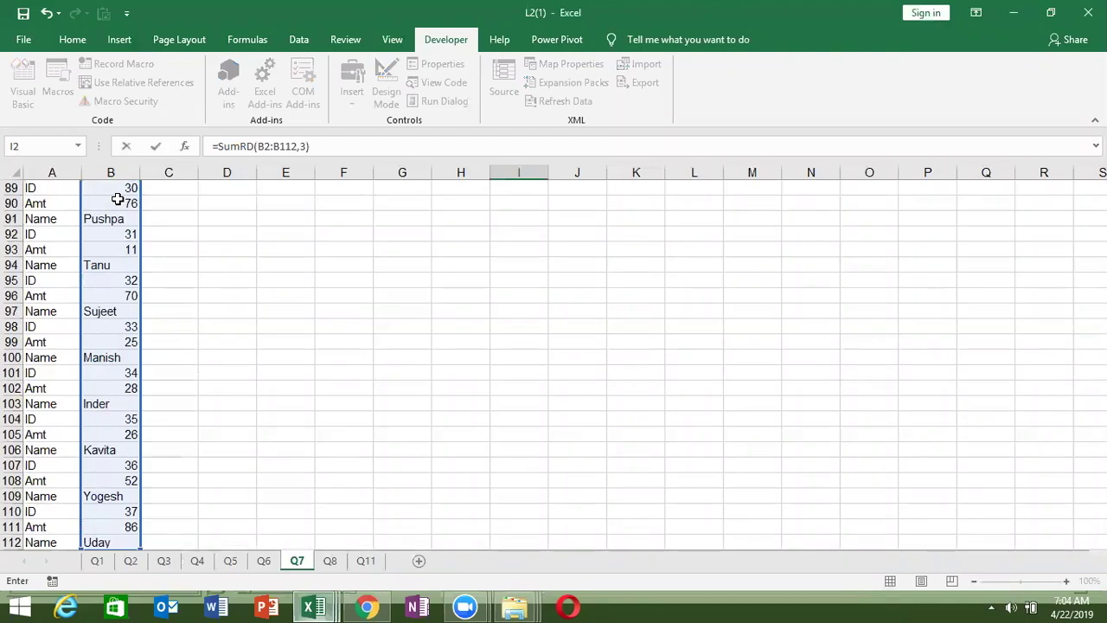
pyautogui.press('Return')
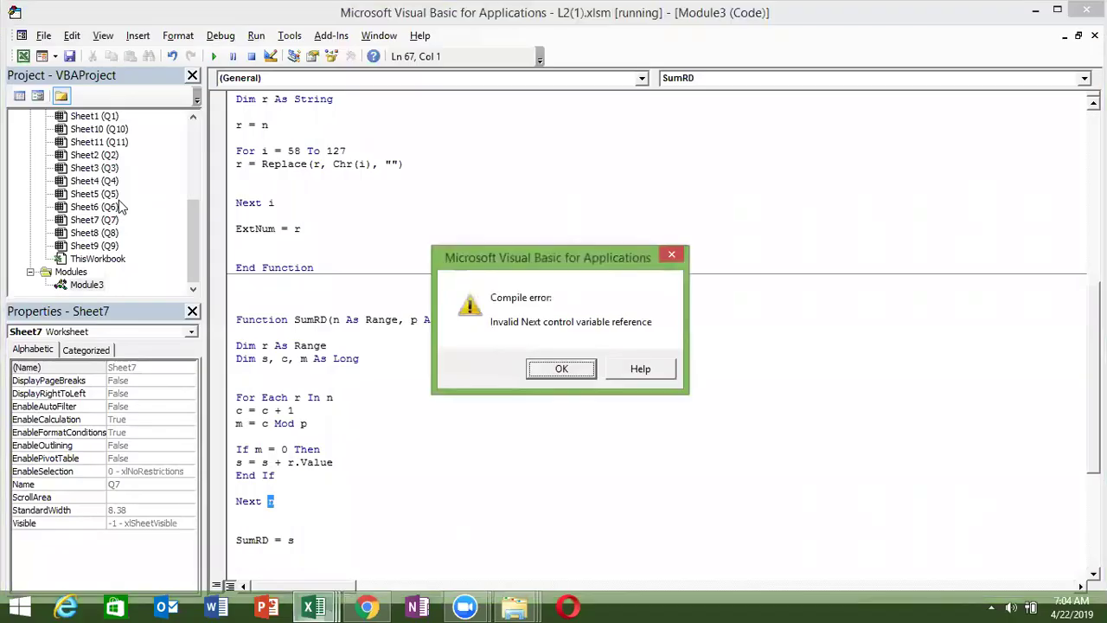
# - Dismiss the compile error, reset the paused SumRD run, and return to Excel
pyautogui.press('Return')
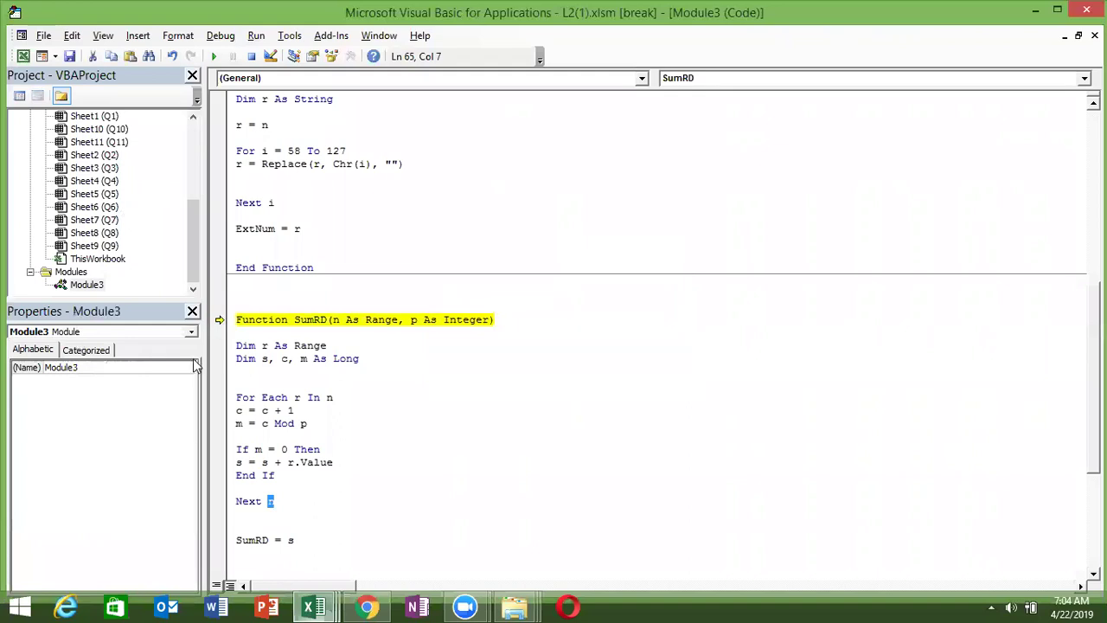
pyautogui.click(302, 383)
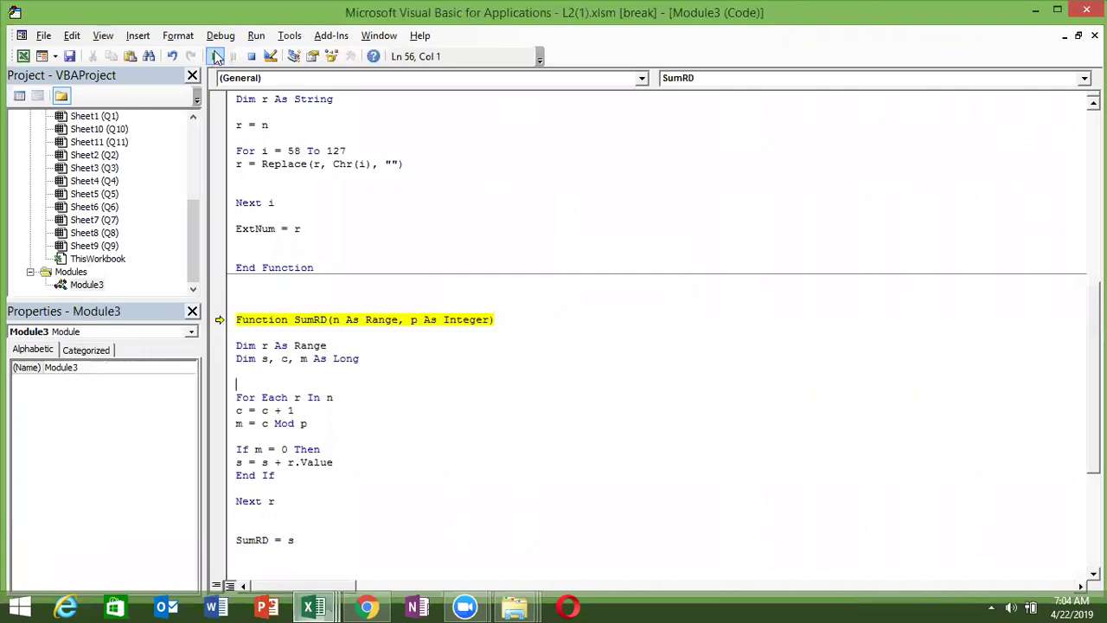
pyautogui.click(216, 57)
pyautogui.hotkey('alt', 'F11')
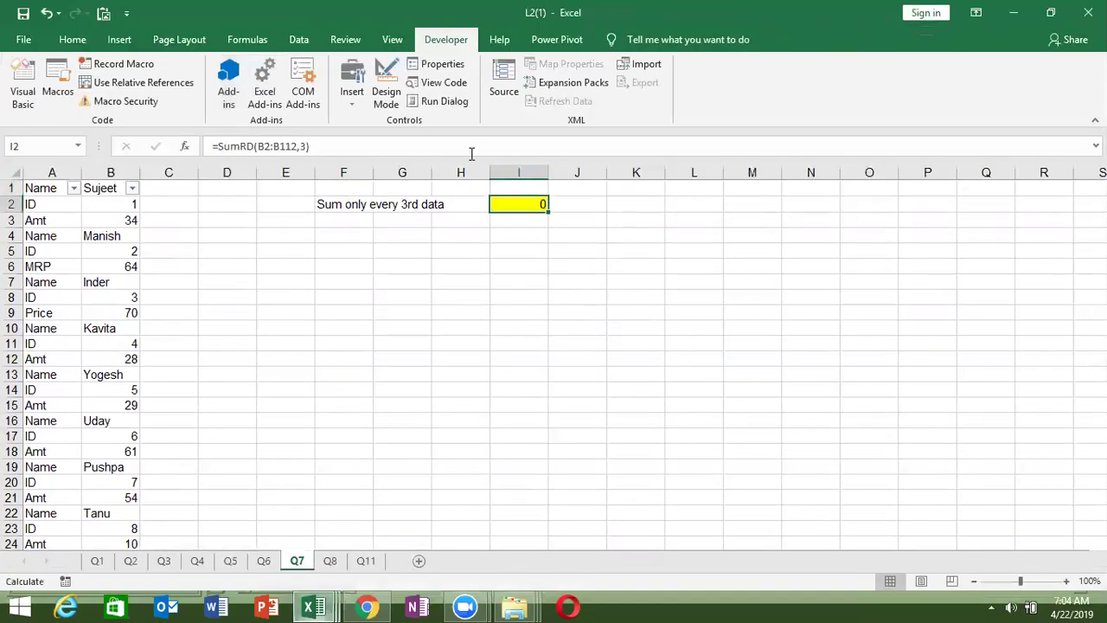
# - Re-enter I2's SumRD formula unchanged to recalculate it
pyautogui.doubleClick(511, 203)
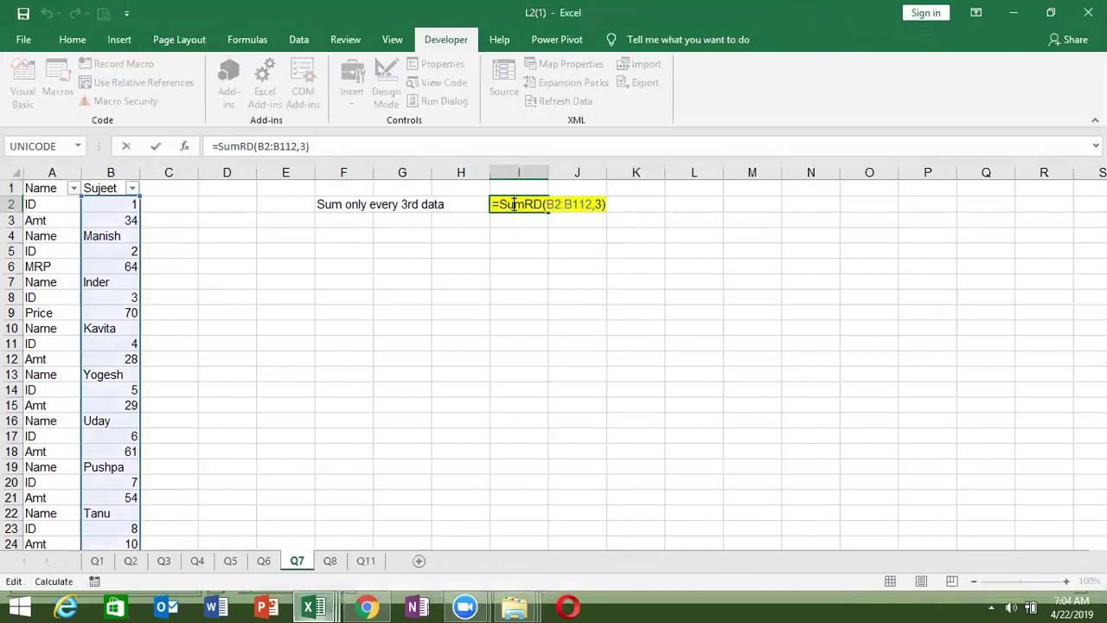
pyautogui.hotkey('ctrl', 'Return')
pyautogui.press('Down')
pyautogui.press('Down')
pyautogui.press('Down')
pyautogui.press('Up')
pyautogui.press('Up')
pyautogui.press('Up')
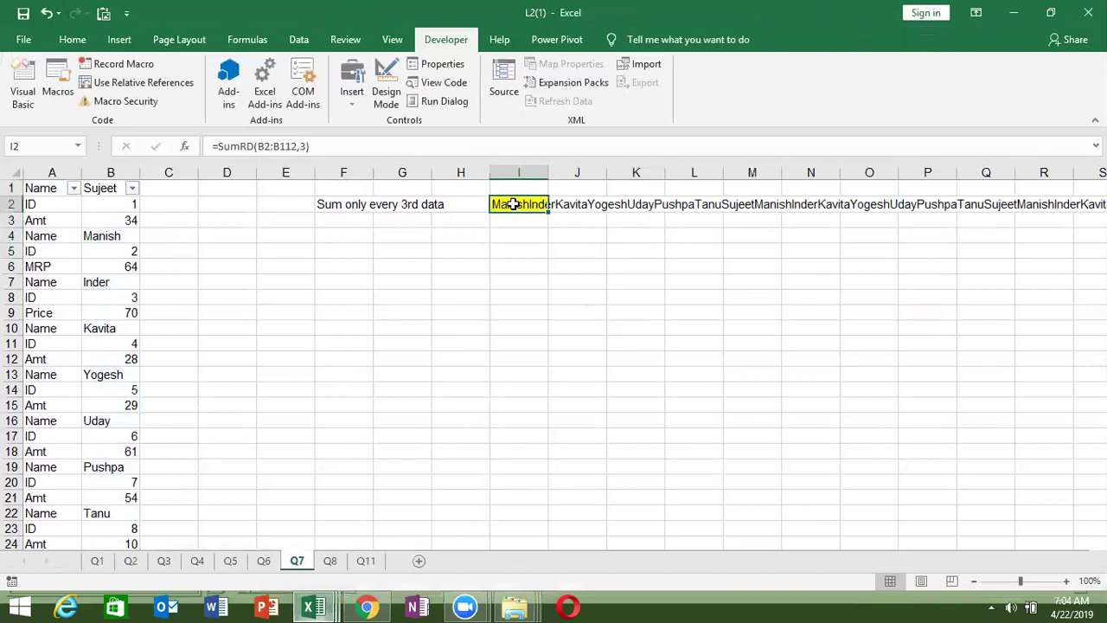
pyautogui.doubleClick(514, 204)
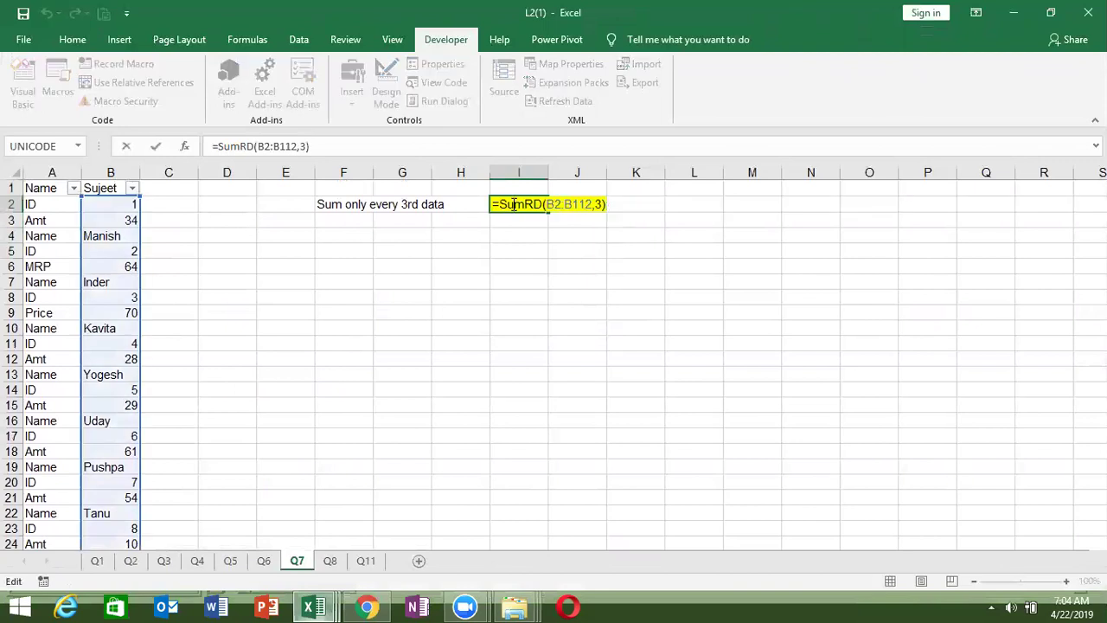
pyautogui.hotkey('ctrl', 'Return')
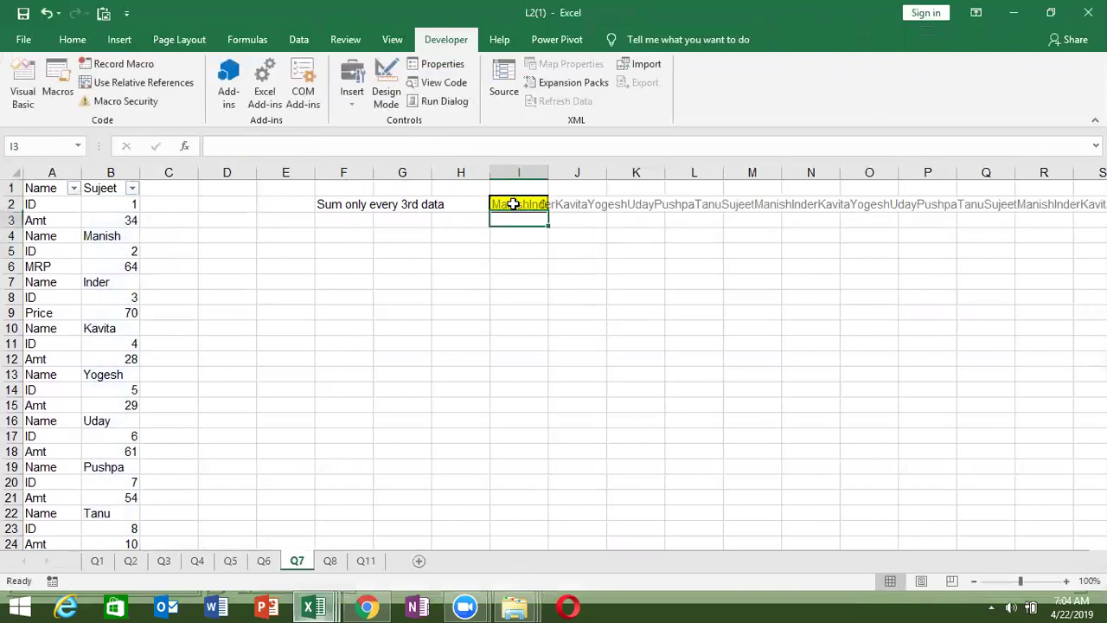
pyautogui.press('Left')
pyautogui.press('Left')
pyautogui.press('Left')
pyautogui.press('Left')
pyautogui.press('Right')
pyautogui.press('Right')
pyautogui.press('Right')
pyautogui.press('Right')
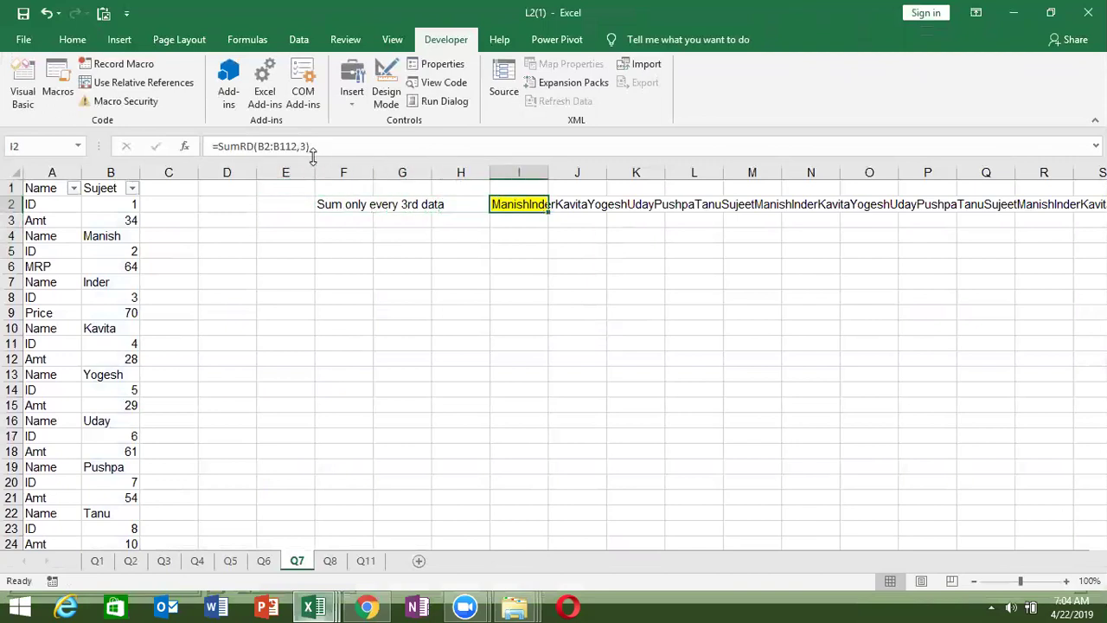
# - Change I2's range to B1:B112 so SumRD returns 1792
pyautogui.click(271, 147)
pyautogui.press('BackSpace')
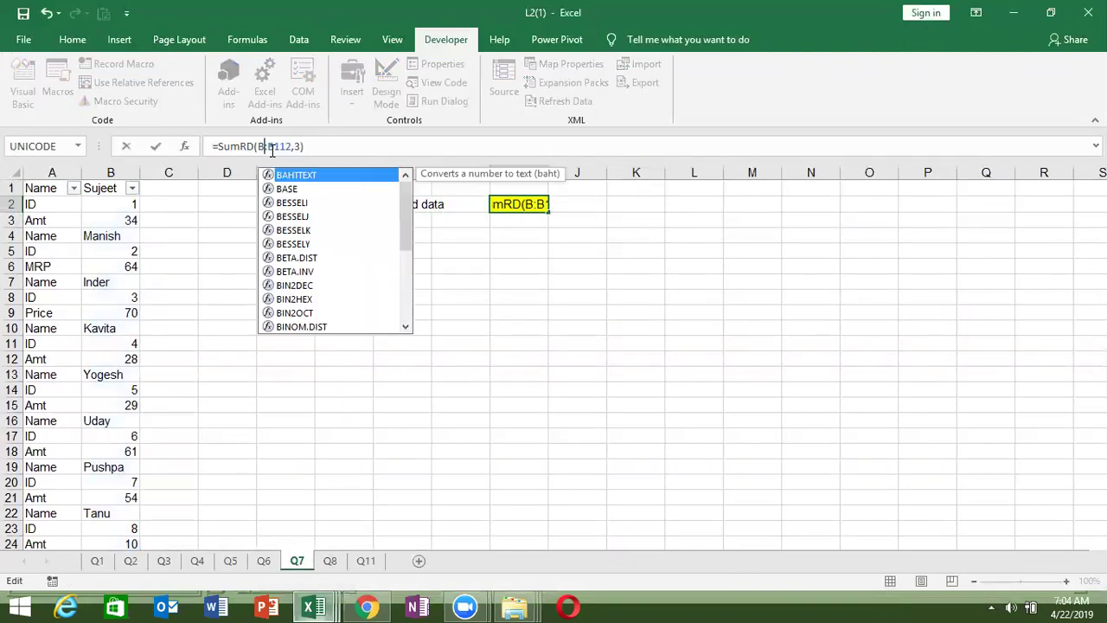
pyautogui.write('1')
pyautogui.press('Return')
pyautogui.press('Up')
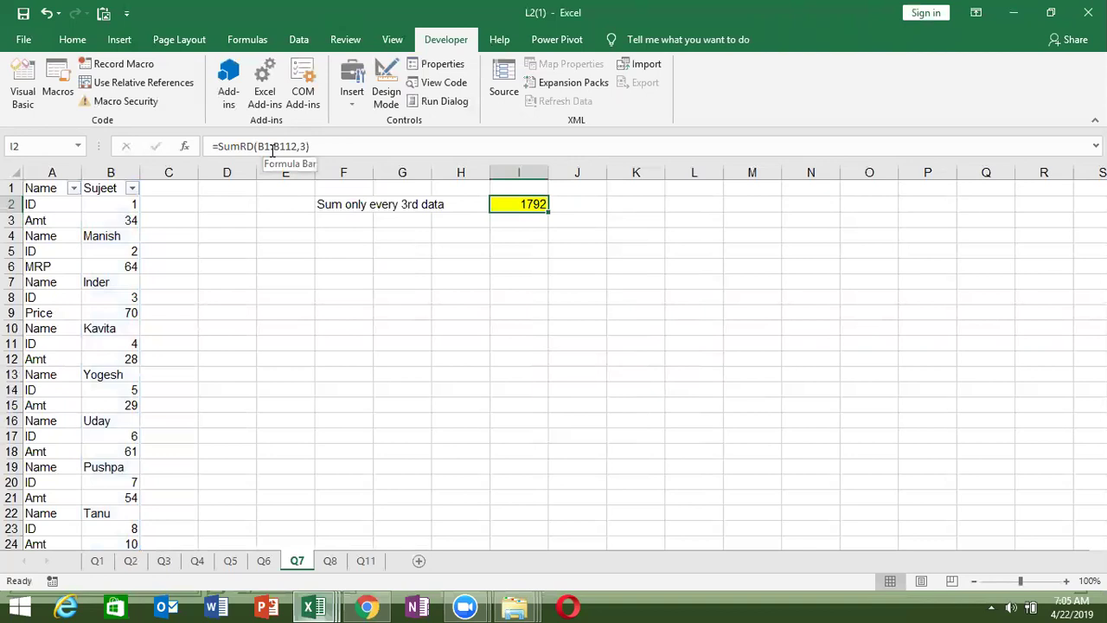
pyautogui.hotkey('alt', 'F11')
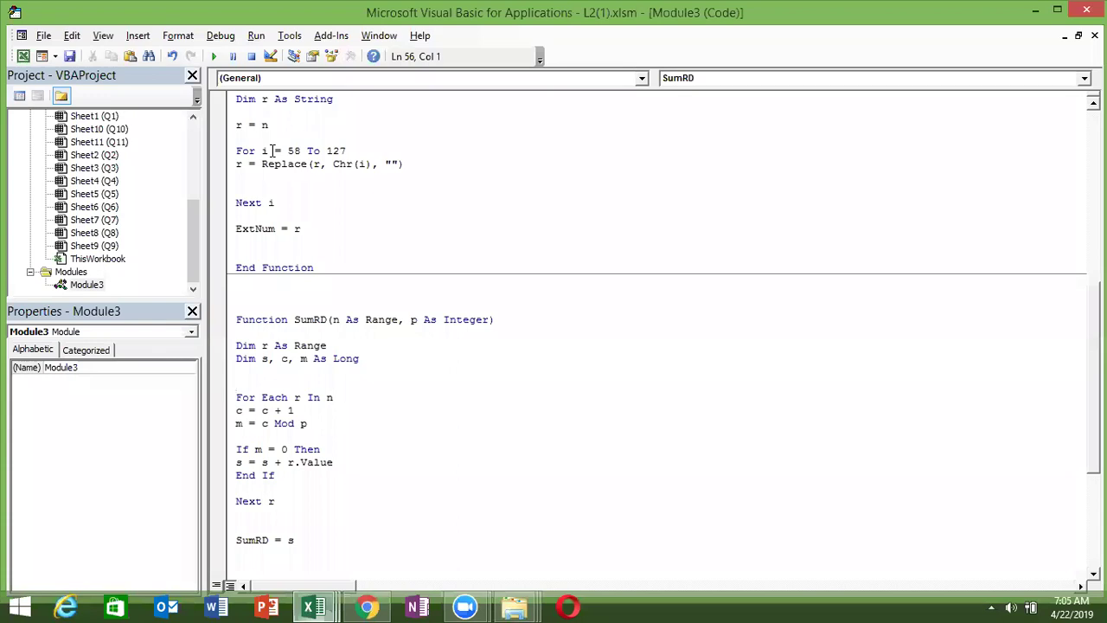
# - Highlight SumRD's arguments, variable declarations, For Each loop and counter line while explaining them
pyautogui.press('Down')
pyautogui.press('Down')
pyautogui.press('Down')
pyautogui.press('Down')
pyautogui.press('Down')
pyautogui.press('Down')
pyautogui.press('Down')
pyautogui.press('Down')
pyautogui.press('Down')
pyautogui.press('Down')
pyautogui.press('Down')
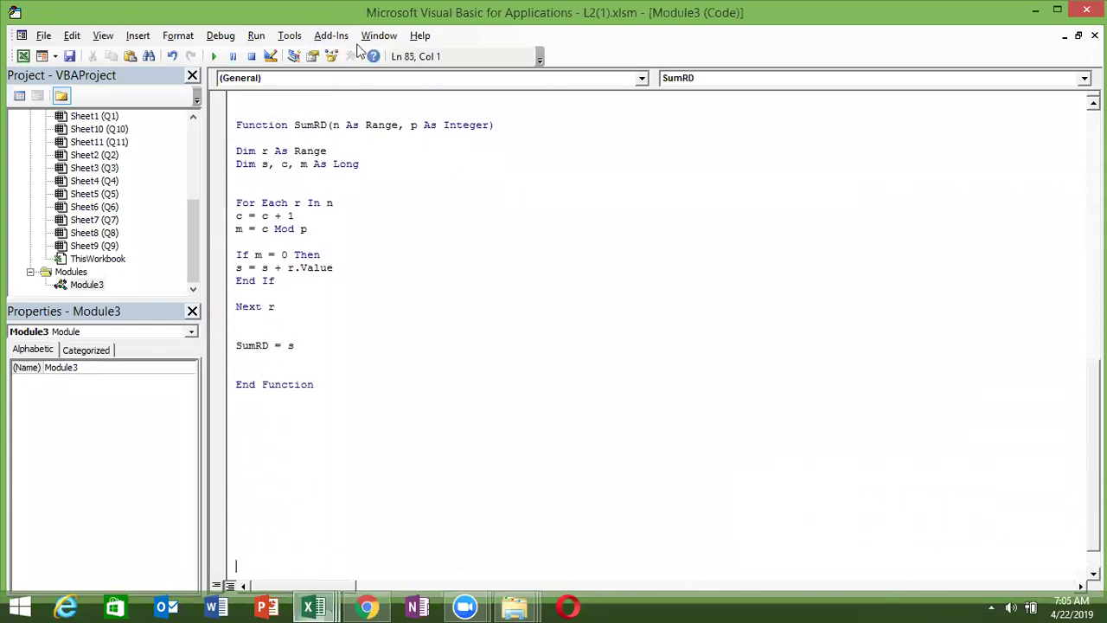
pyautogui.click(335, 134)
pyautogui.moveTo(335, 126); pyautogui.dragTo(490, 126)
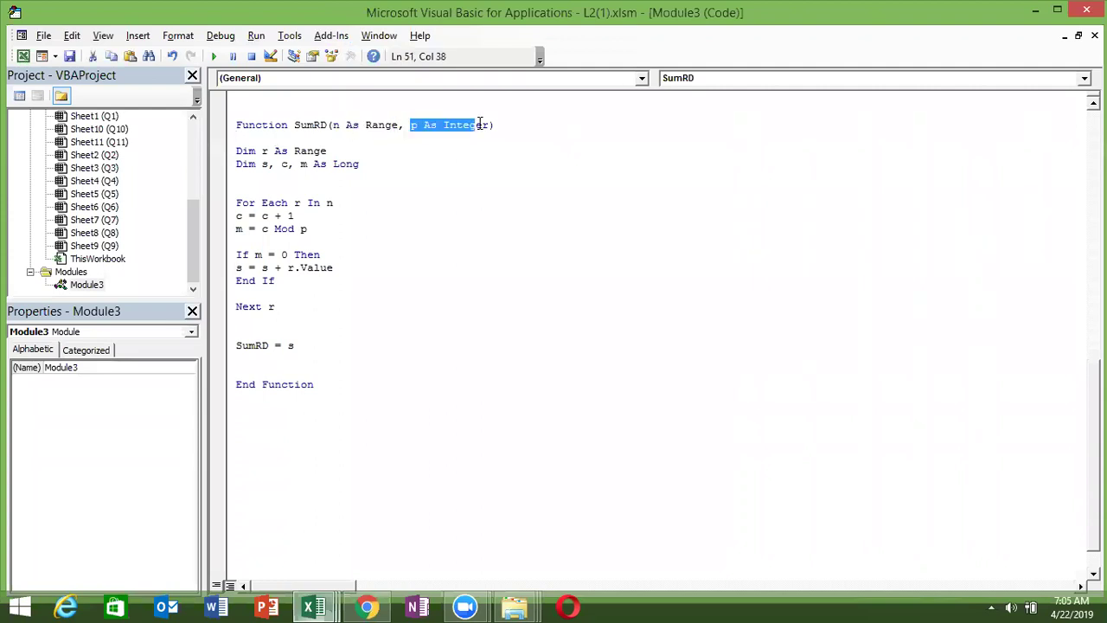
pyautogui.moveTo(327, 151)
pyautogui.mouseDown()
pyautogui.moveTo(256, 151)
pyautogui.moveTo(357, 166)
pyautogui.mouseUp()
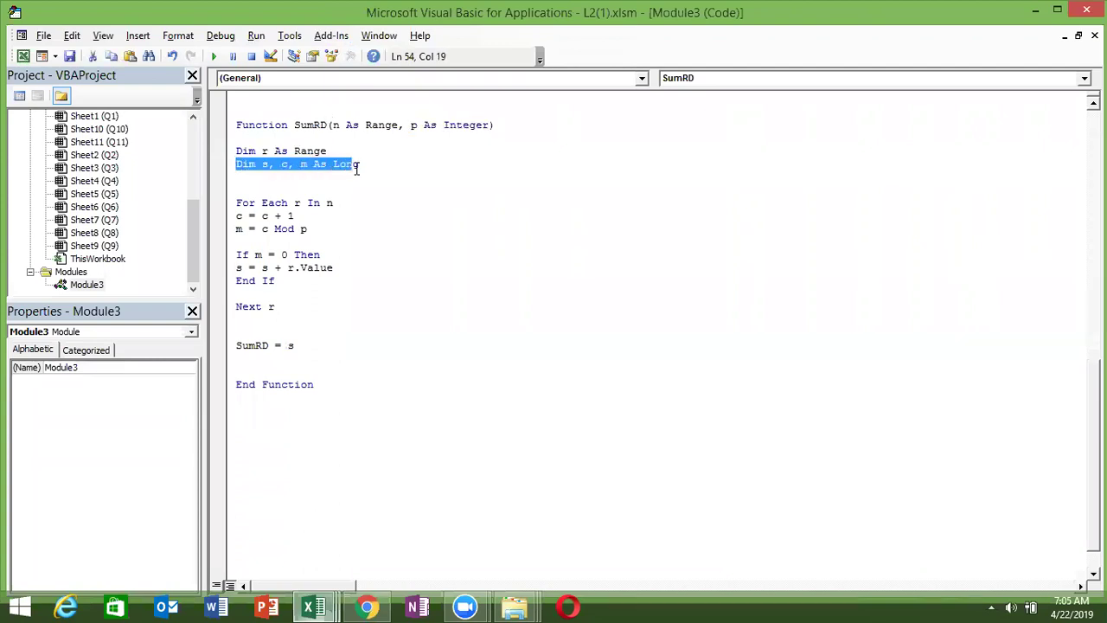
pyautogui.doubleClick(286, 205)
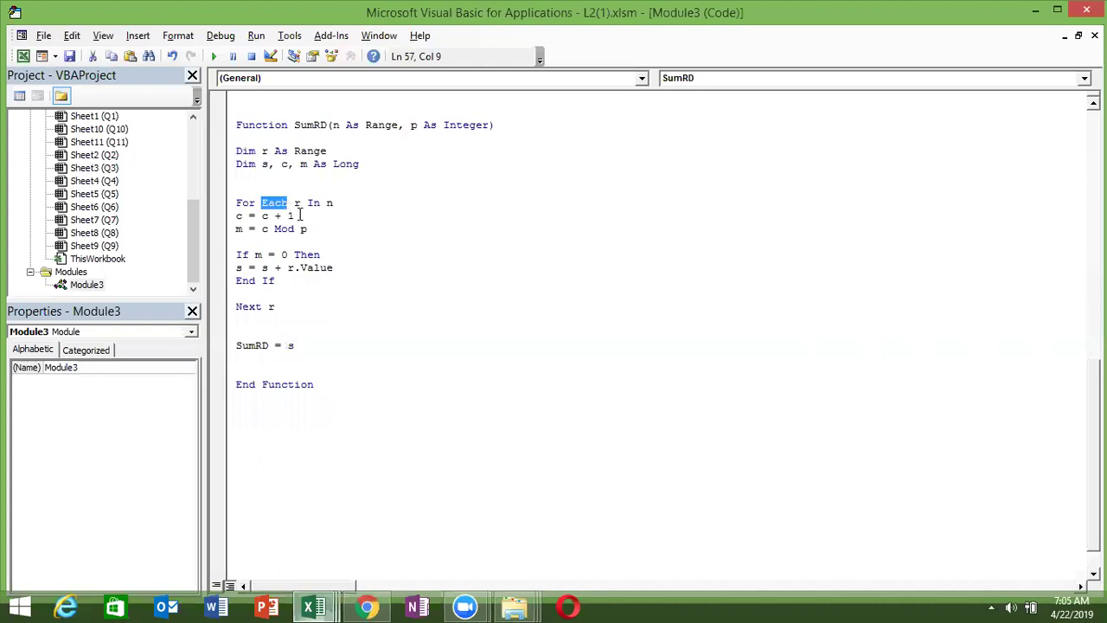
pyautogui.click(300, 216)
pyautogui.moveTo(333, 202)
pyautogui.mouseDown()
pyautogui.moveTo(235, 192)
pyautogui.moveTo(298, 216)
pyautogui.mouseUp()
pyautogui.click(238, 216)
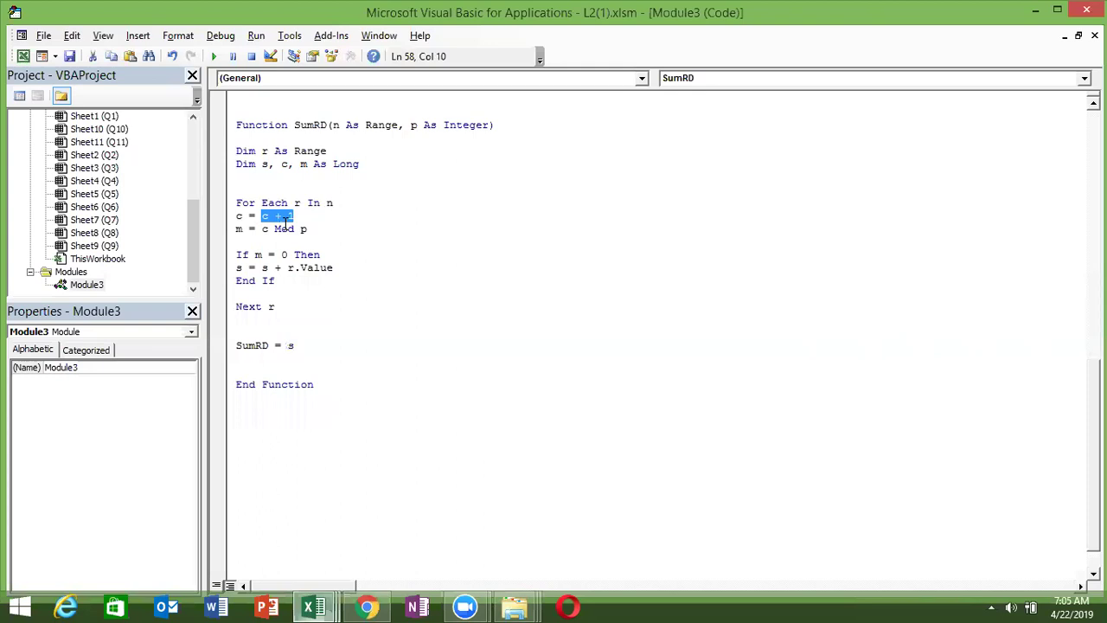
pyautogui.click(263, 227)
pyautogui.click(273, 204)
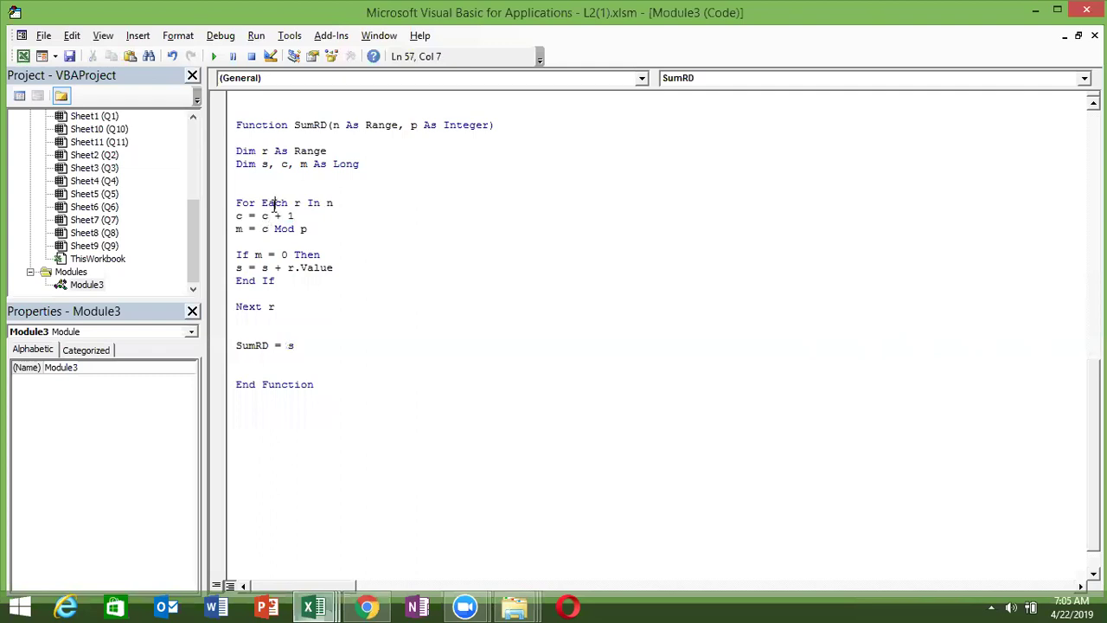
pyautogui.doubleClick(263, 204)
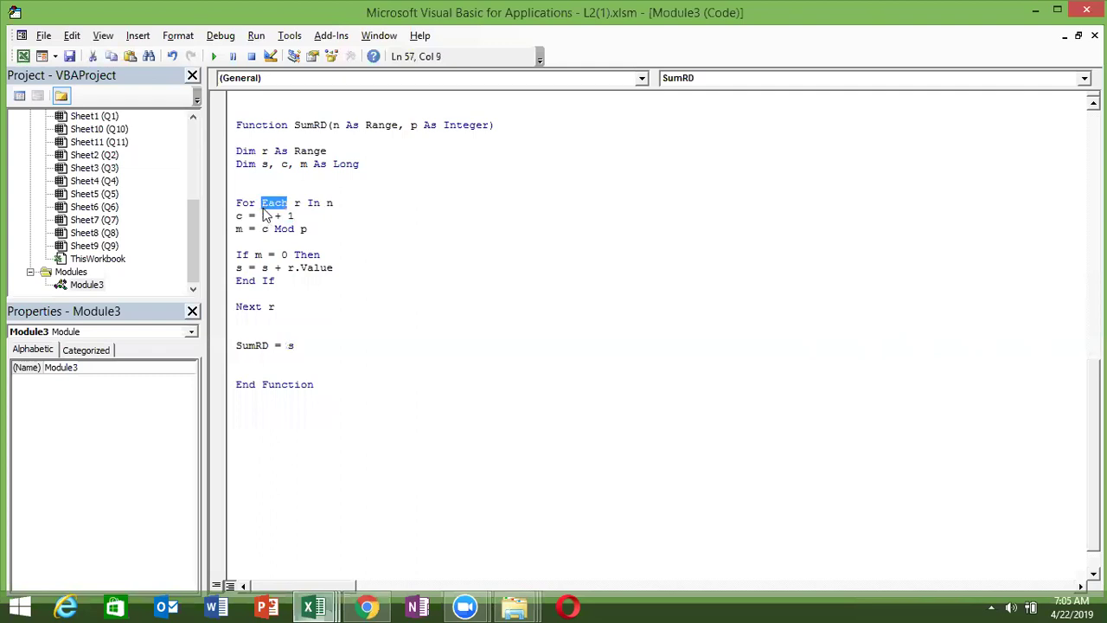
pyautogui.click(261, 216)
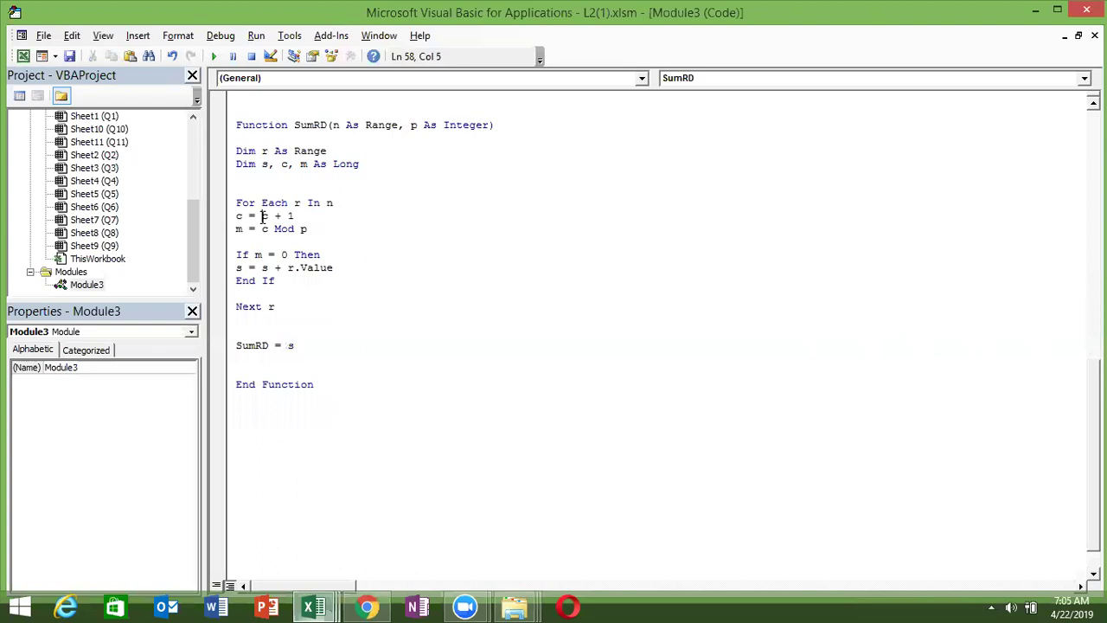
# - Highlight c, p, m, Value and s in the Mod, If, sum and return lines
pyautogui.doubleClick(264, 228)
pyautogui.doubleClick(304, 229)
pyautogui.click(244, 229)
pyautogui.doubleClick(244, 229)
pyautogui.click(274, 269)
pyautogui.doubleClick(304, 270)
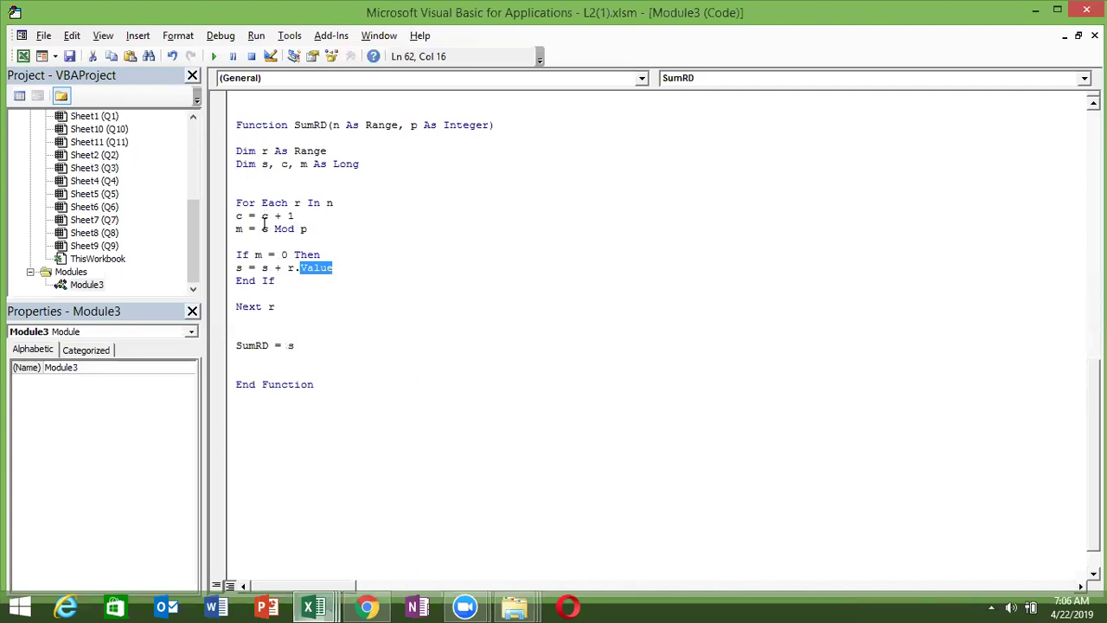
pyautogui.click(262, 229)
pyautogui.moveTo(263, 228); pyautogui.dragTo(269, 229)
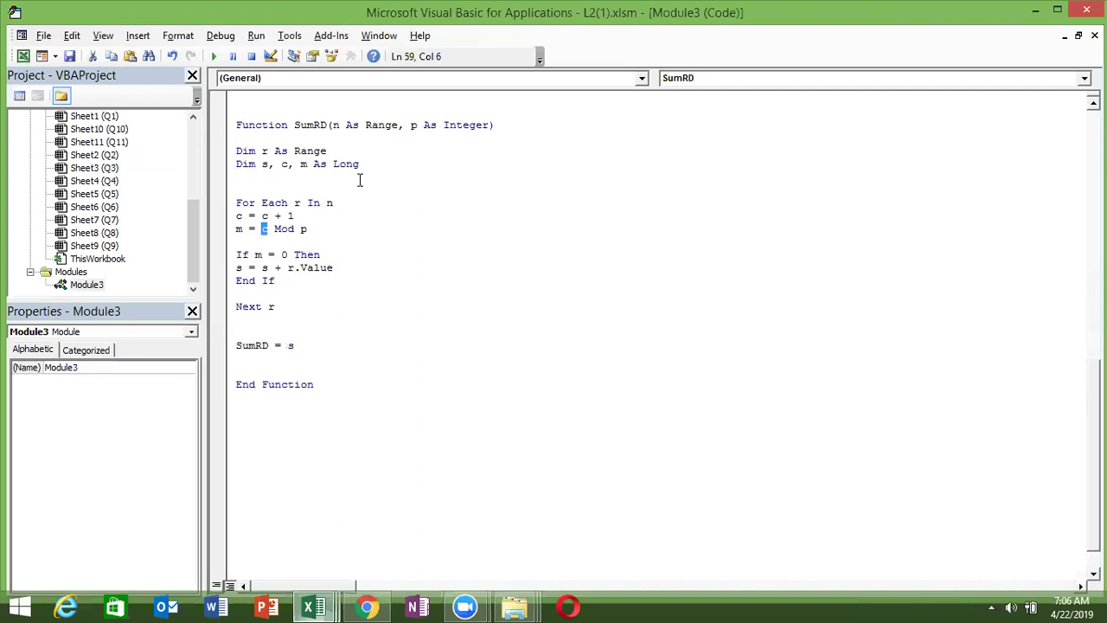
pyautogui.moveTo(236, 229); pyautogui.dragTo(243, 230)
pyautogui.doubleClick(259, 255)
pyautogui.doubleClick(265, 268)
pyautogui.doubleClick(296, 345)
pyautogui.hotkey('alt', 'Tab')
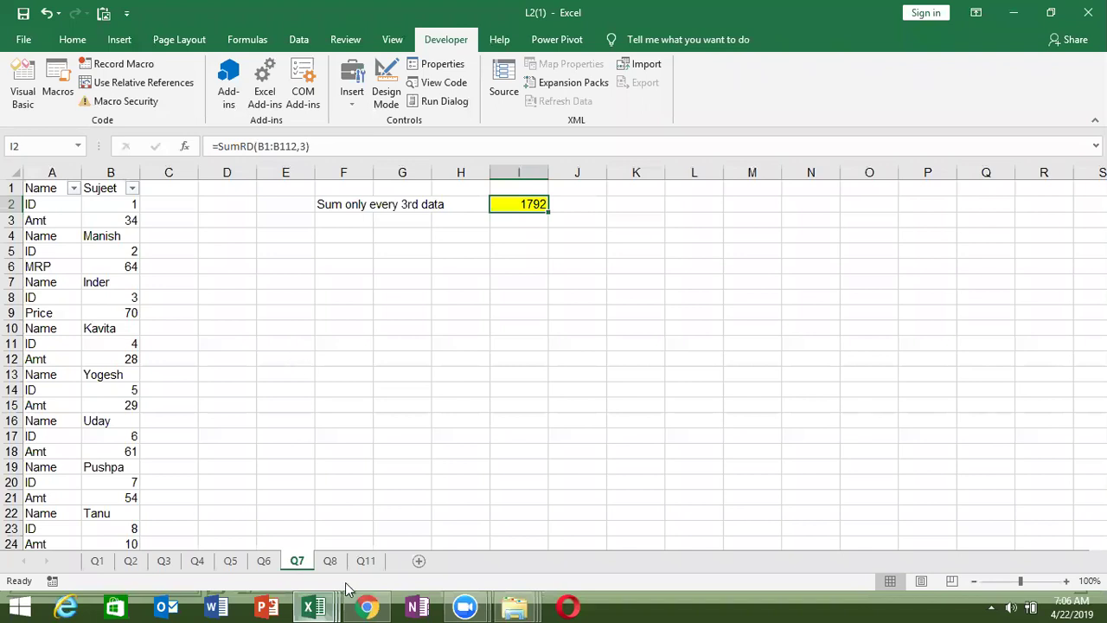
# - Flip between the Q8, Q7 and Q11 sheet tabs, ending on Q8
pyautogui.click(333, 567)
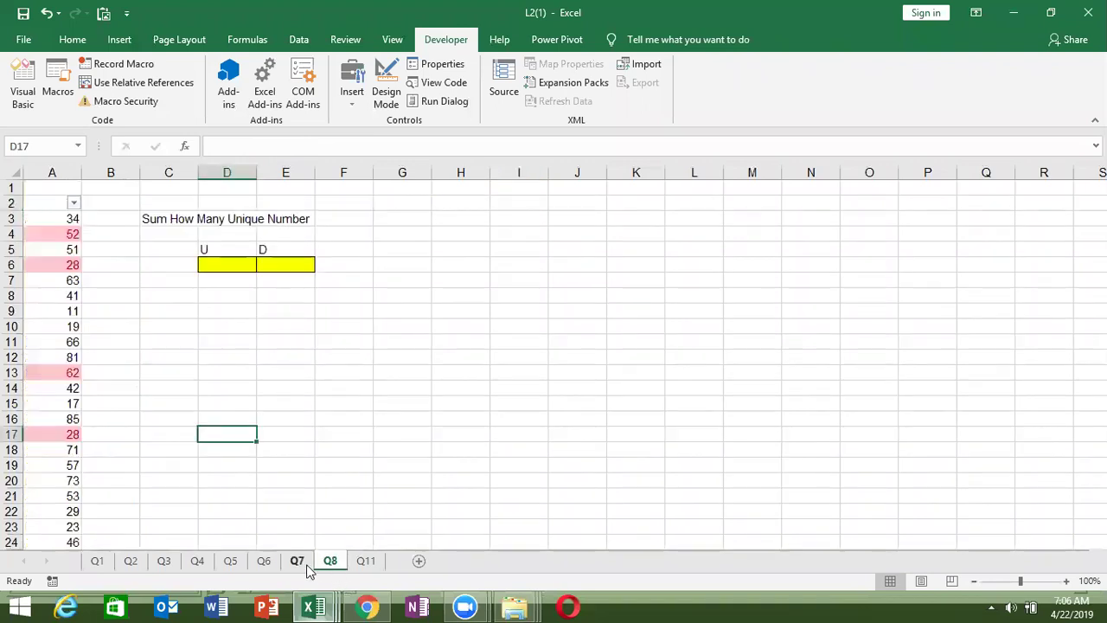
pyautogui.click(304, 562)
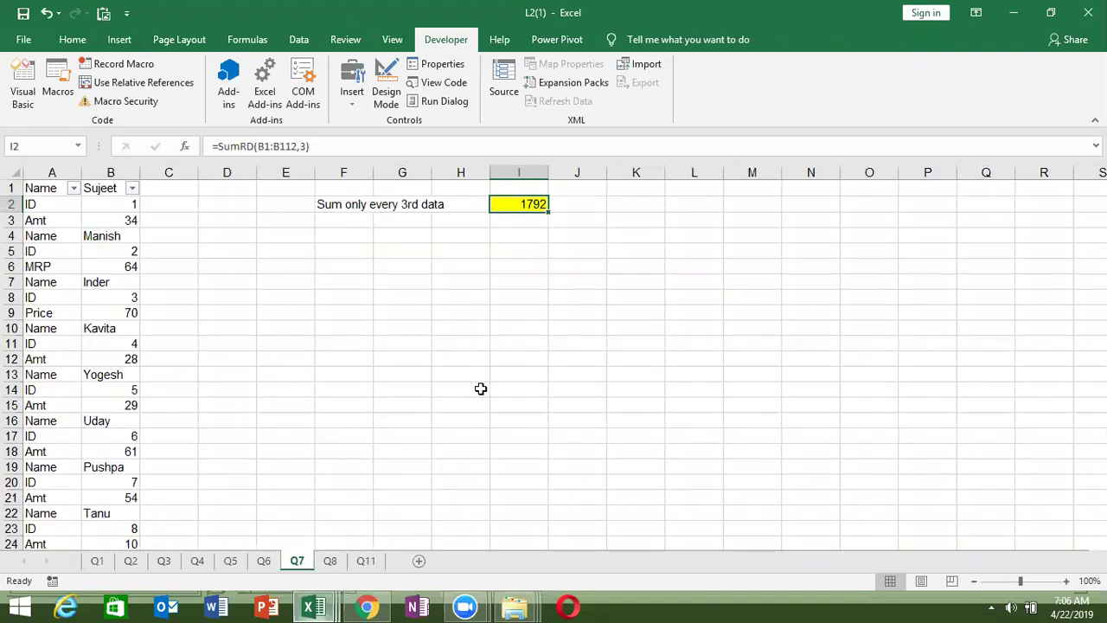
pyautogui.press('super')
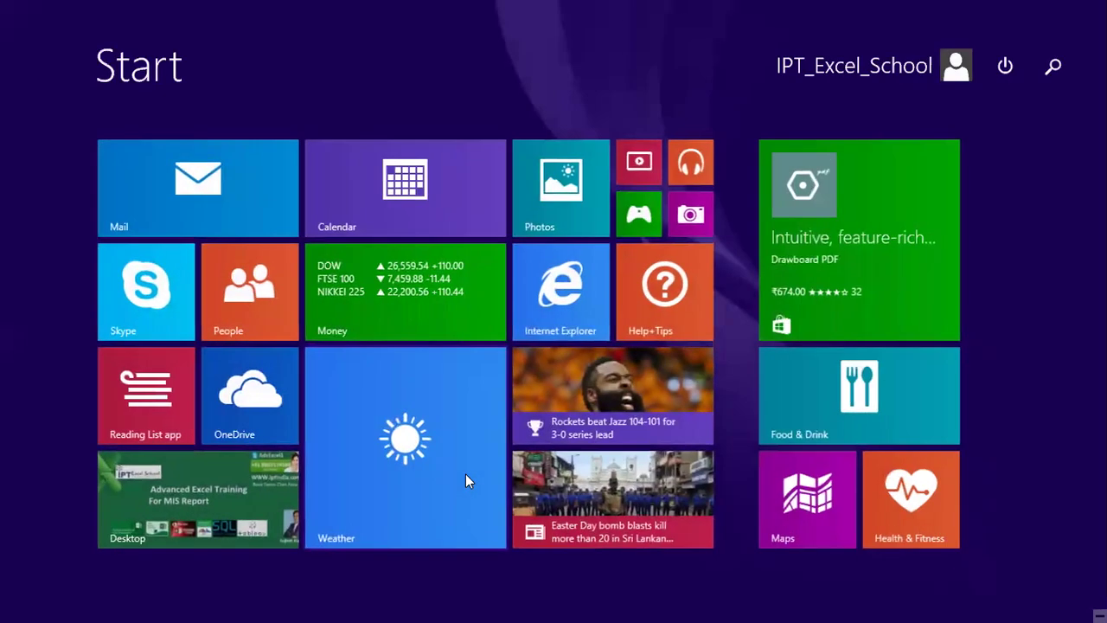
pyautogui.press('super')
pyautogui.click(329, 562)
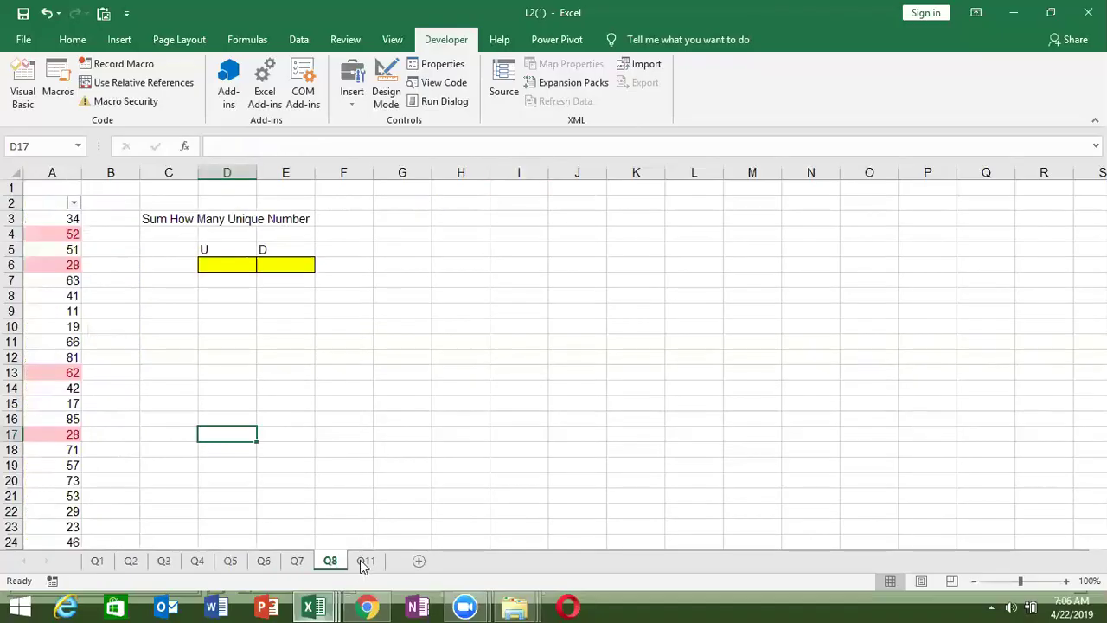
pyautogui.click(365, 562)
pyautogui.click(337, 563)
# - Close Excel with Alt+F4, saving the changes to L2(1).xlsm
pyautogui.hotkey('alt', 'F4')
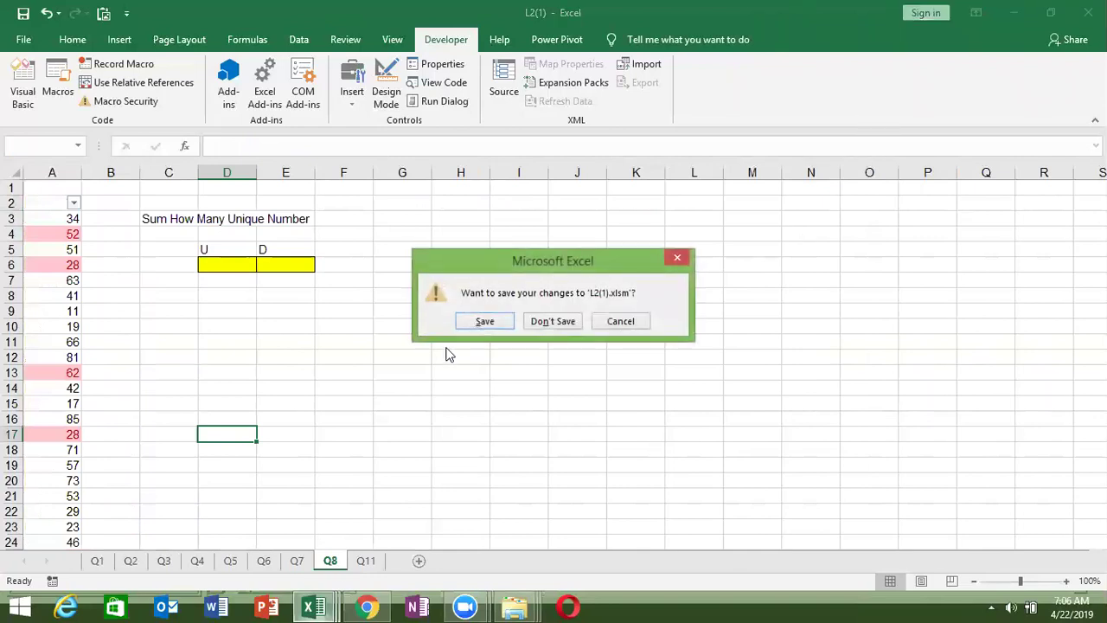
pyautogui.click(481, 322)
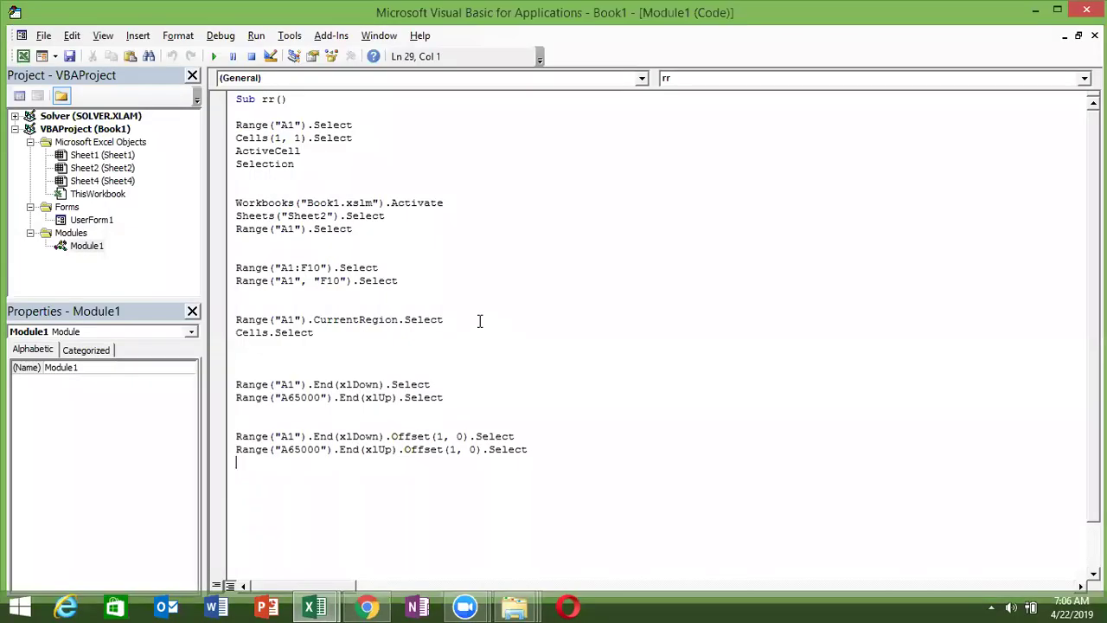